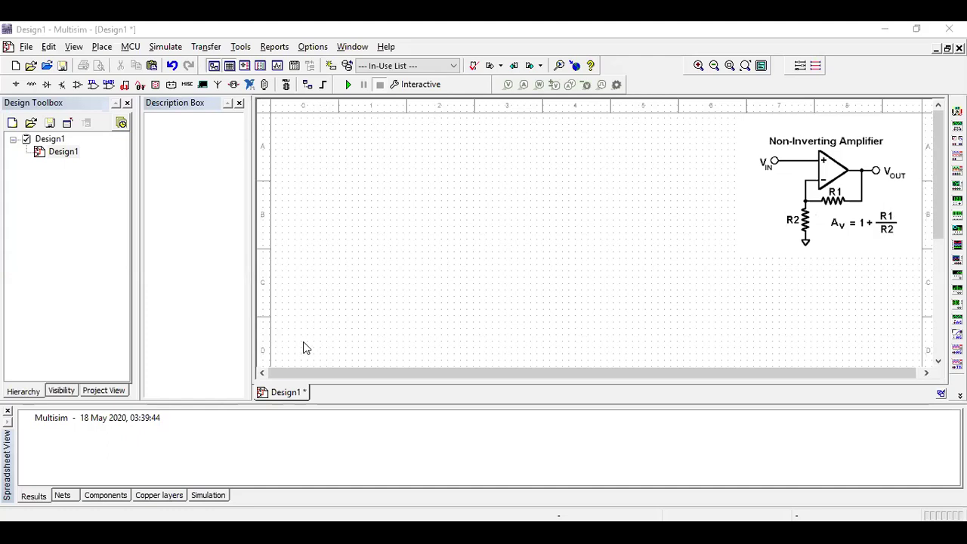
# - Find the 741 in the OPAMP family and place it as U1 in the centre of the sheet
pyautogui.rightClick(306, 347)
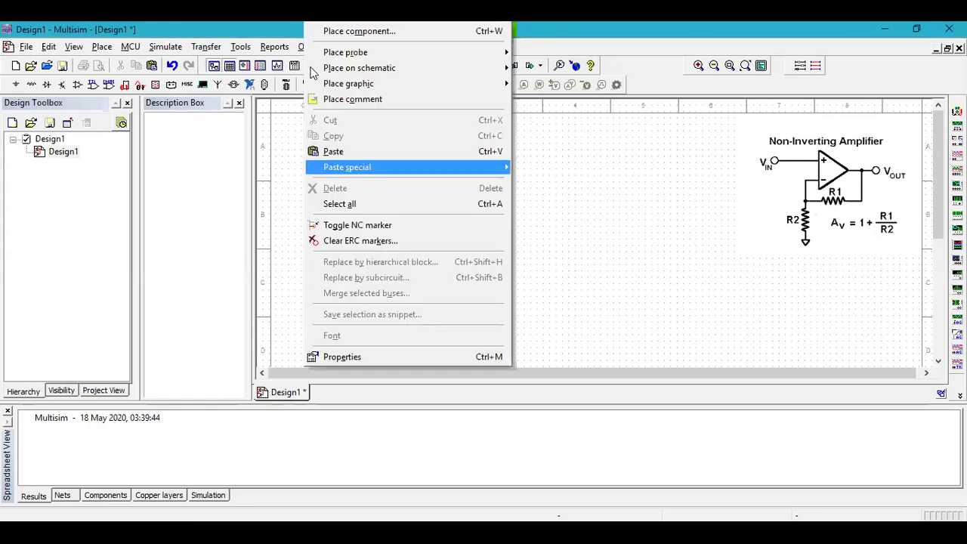
pyautogui.click(324, 31)
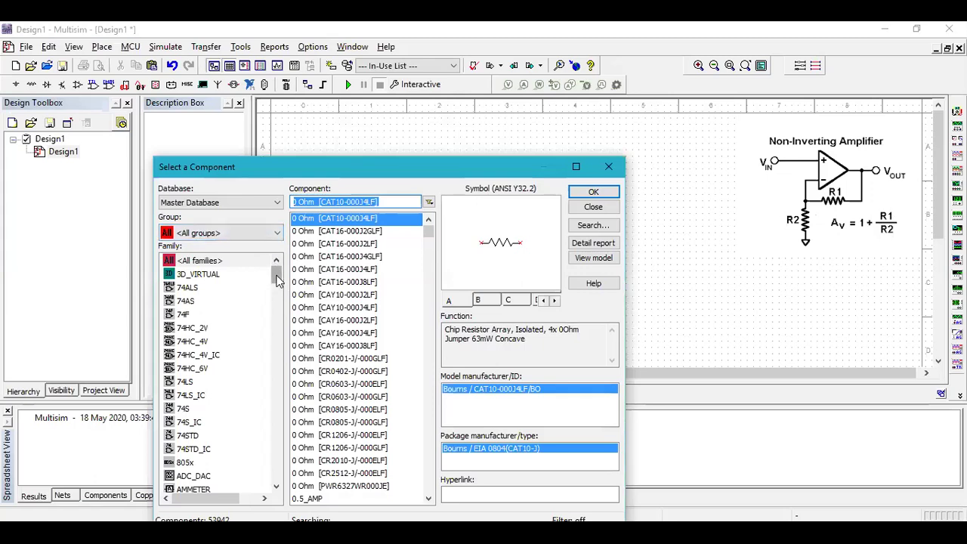
pyautogui.moveTo(278, 276); pyautogui.dragTo(276, 387)
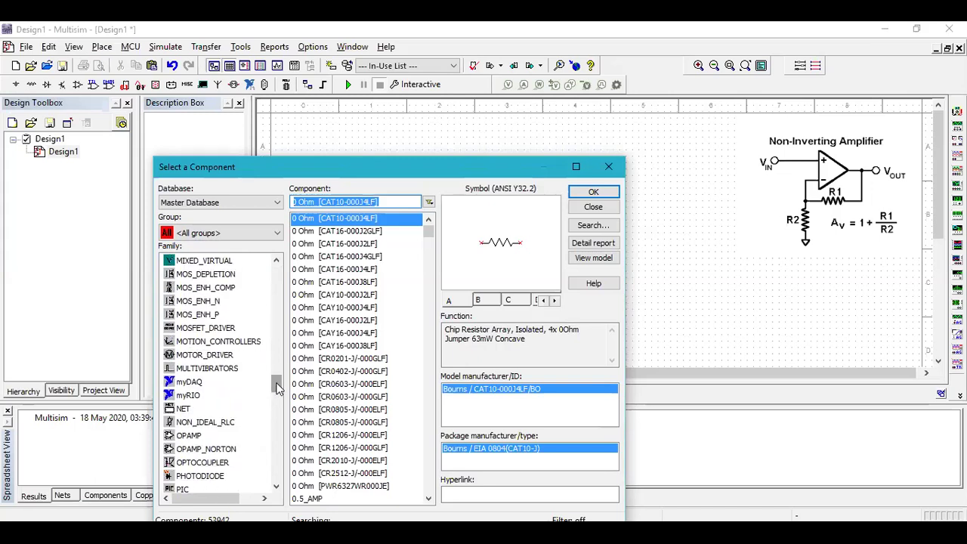
pyautogui.click(191, 436)
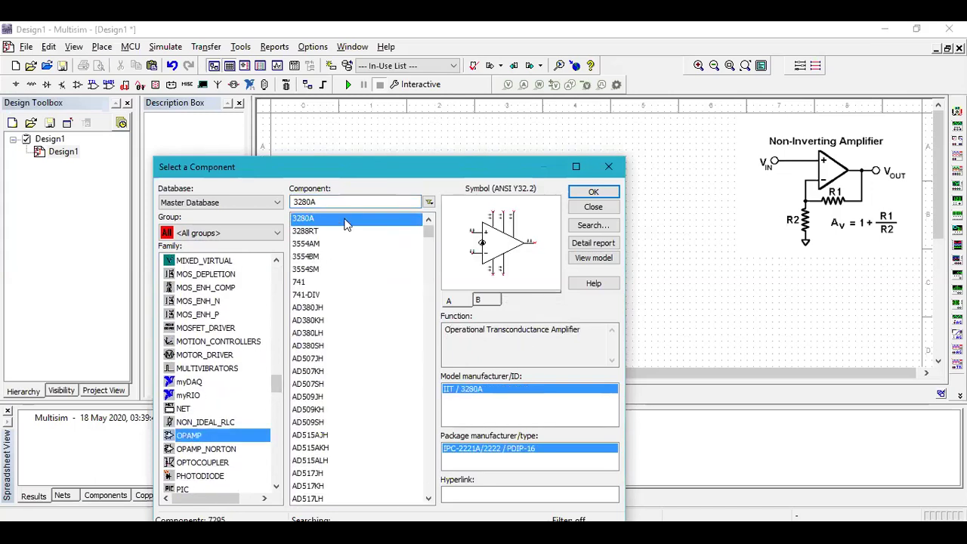
pyautogui.click(322, 202)
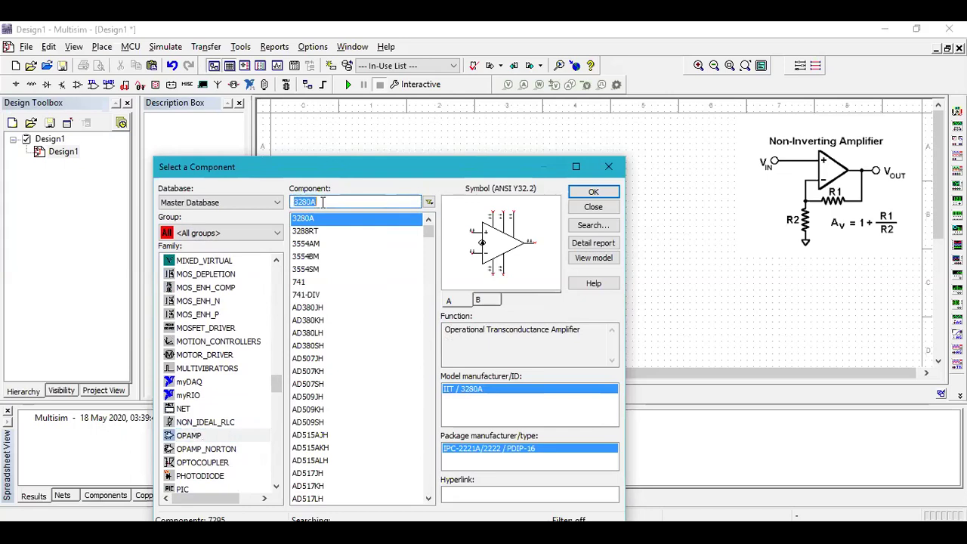
pyautogui.write('7')
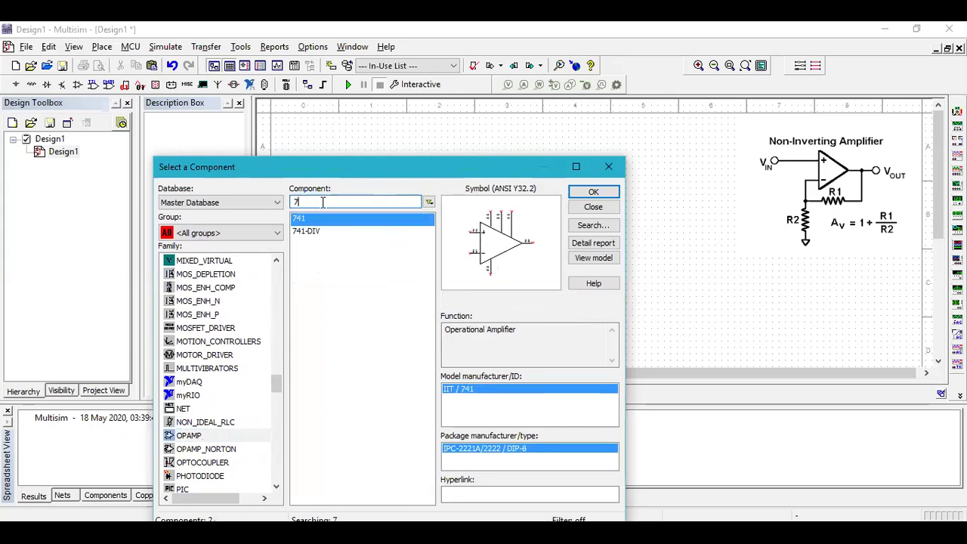
pyautogui.write('41')
pyautogui.click(593, 192)
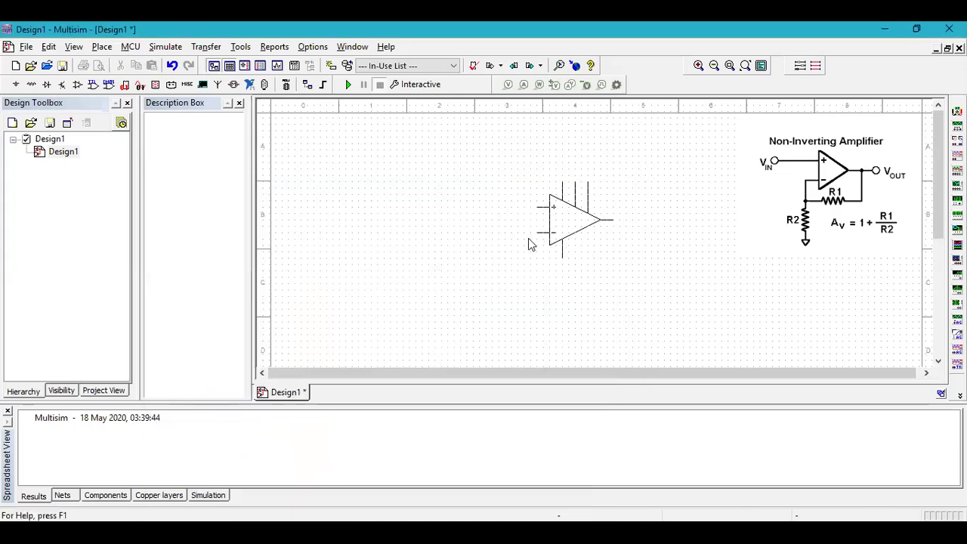
pyautogui.click(515, 235)
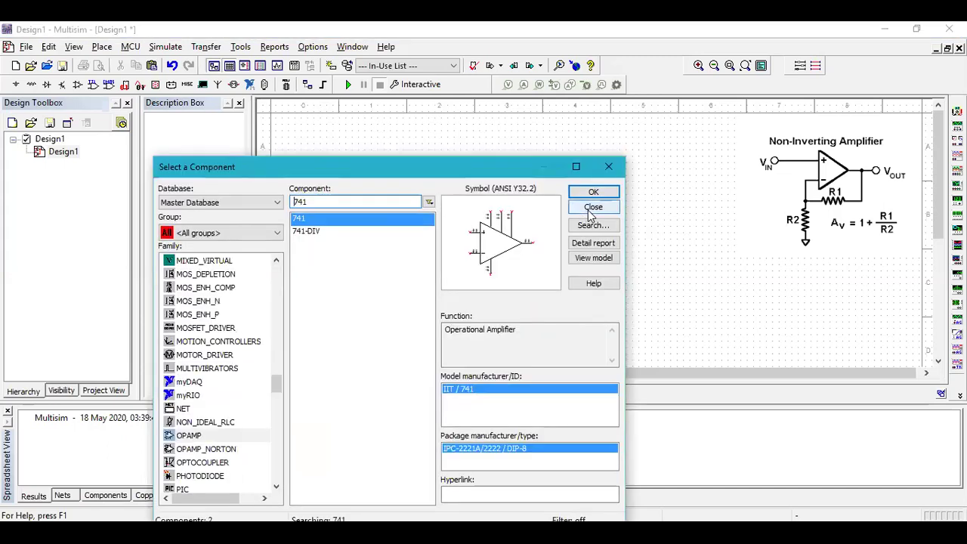
pyautogui.click(589, 211)
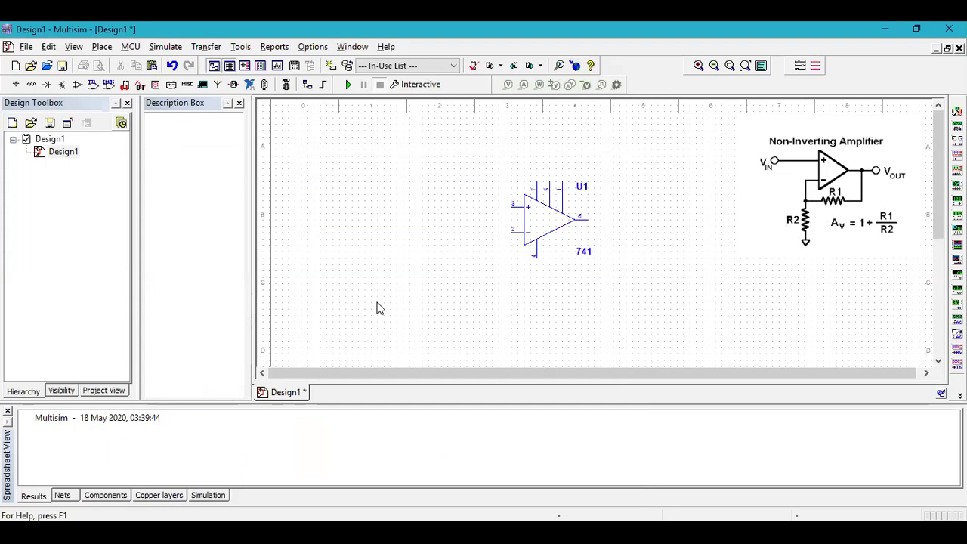
# - Browse to the RESISTOR family in the Basic component group
pyautogui.rightClick(301, 352)
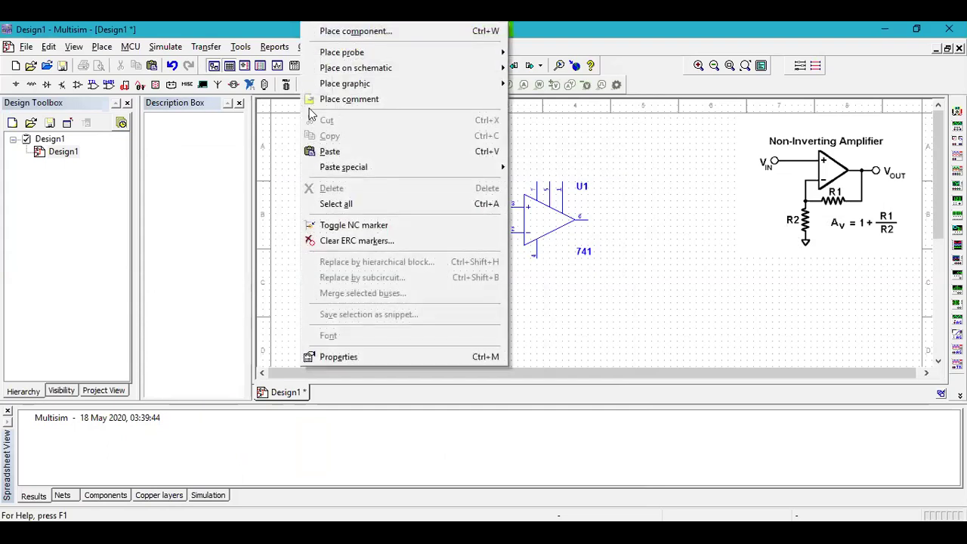
pyautogui.press('Return')
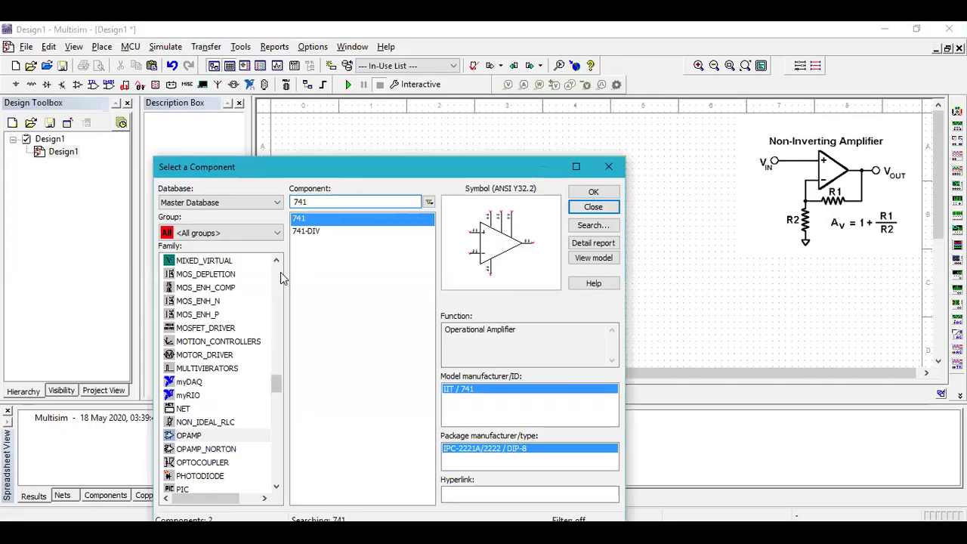
pyautogui.click(277, 234)
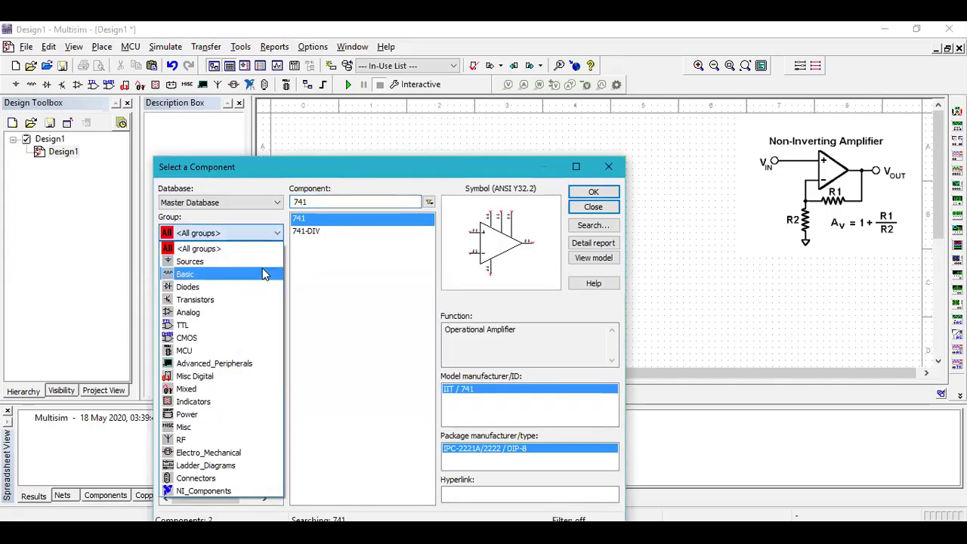
pyautogui.click(264, 274)
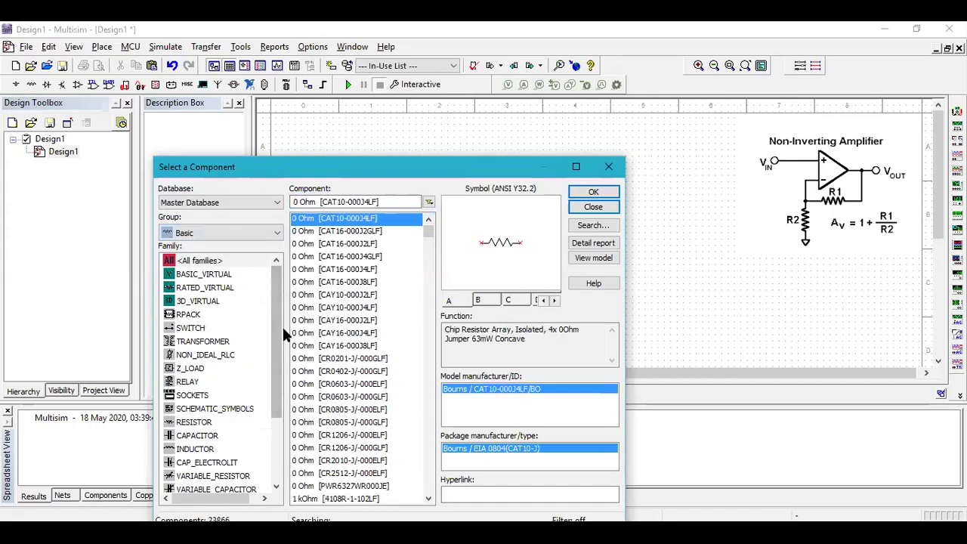
pyautogui.moveTo(277, 347); pyautogui.dragTo(276, 365)
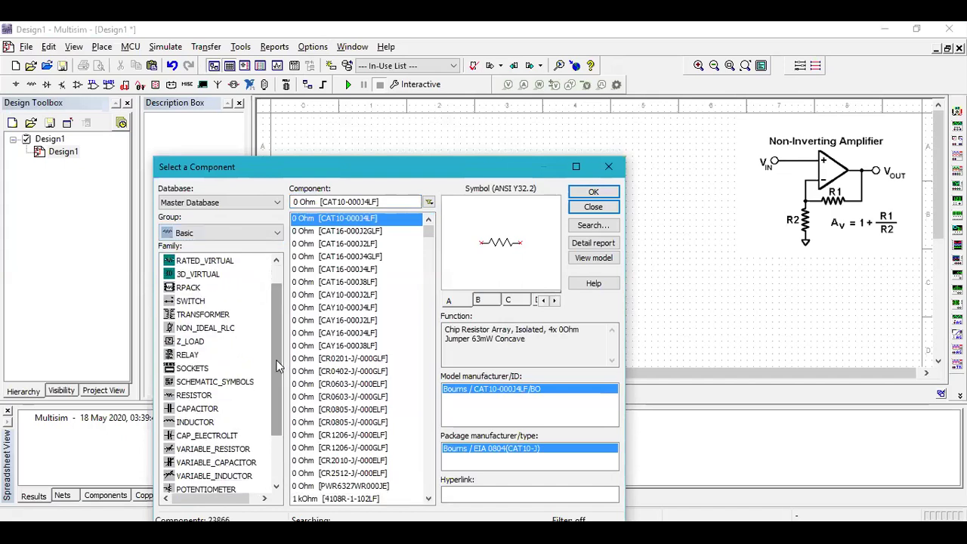
pyautogui.click(195, 397)
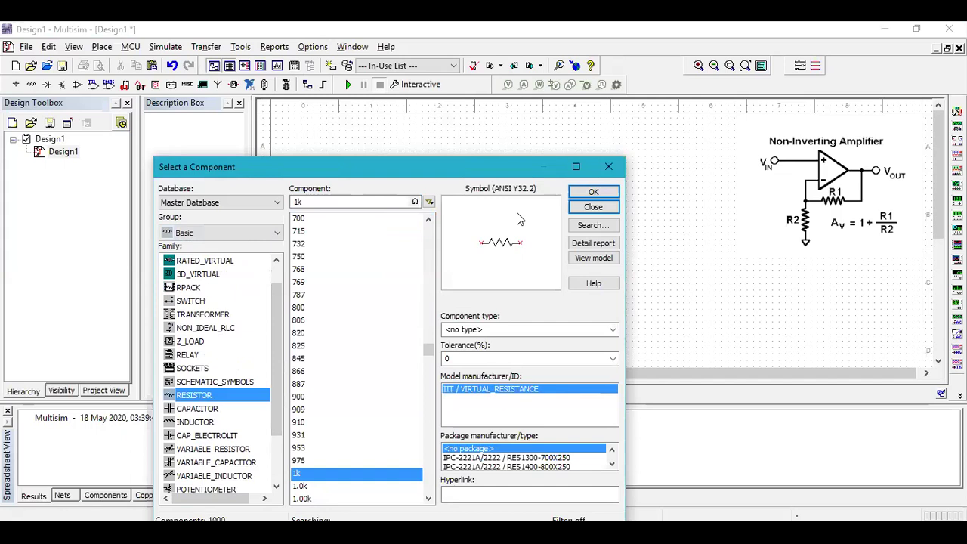
# - Place a 1k resistor R1 left of the op-amp and another, R2, below it
pyautogui.click(582, 192)
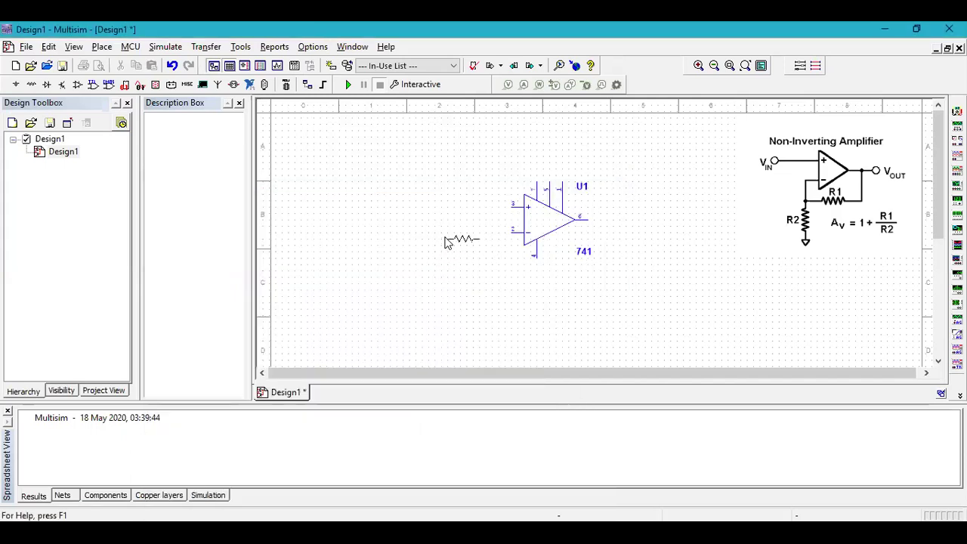
pyautogui.click(439, 234)
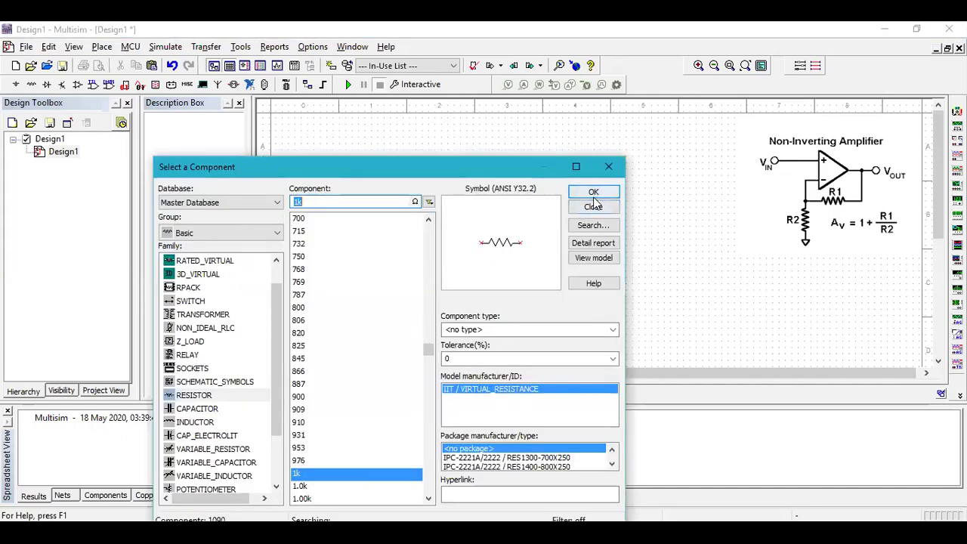
pyautogui.click(594, 191)
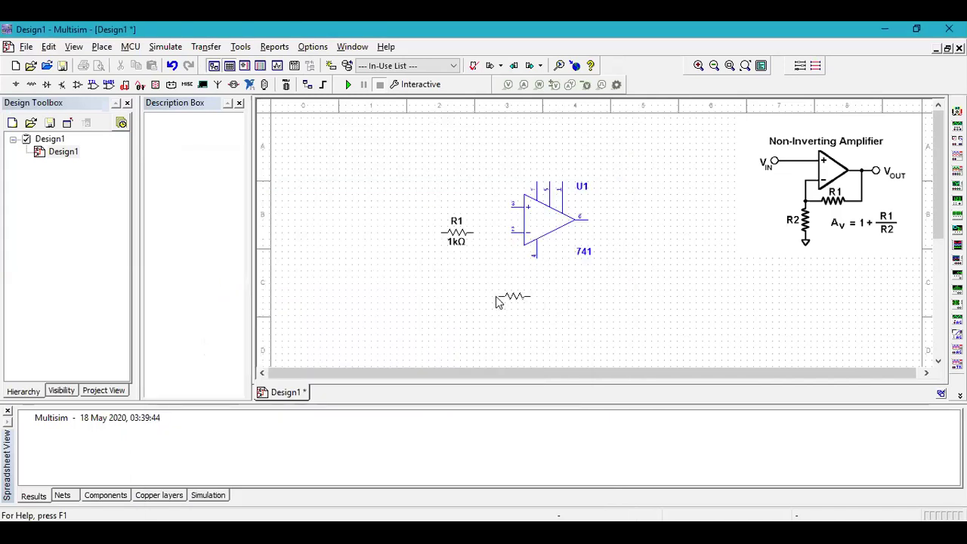
pyautogui.click(497, 302)
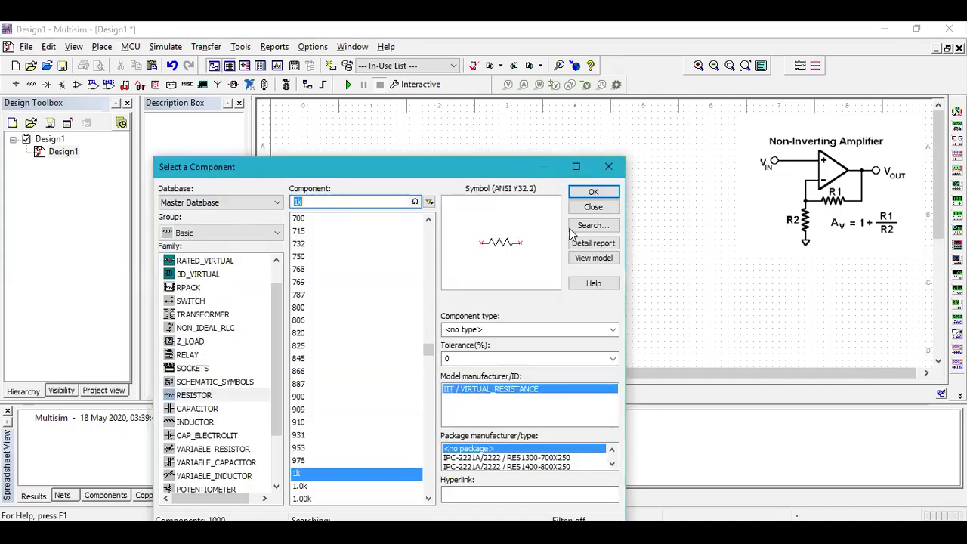
pyautogui.click(593, 207)
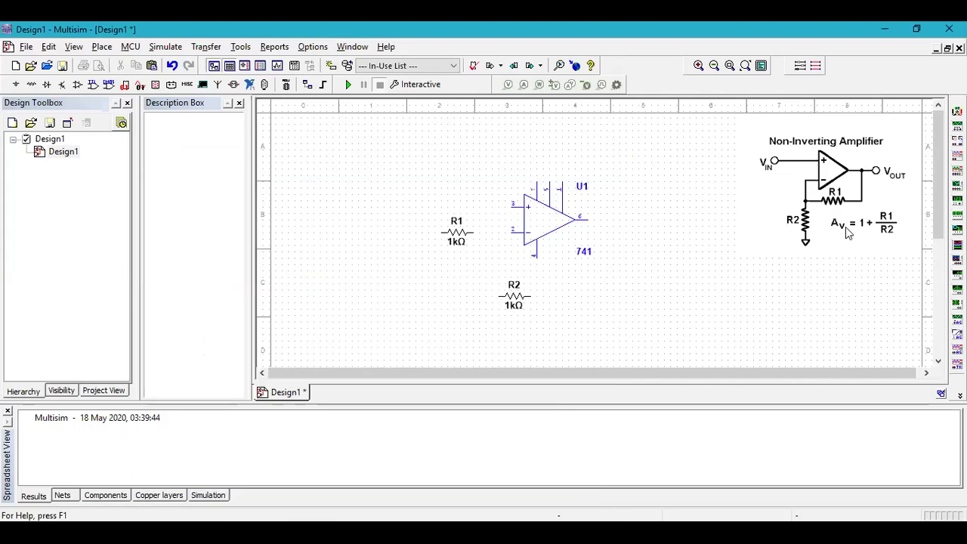
# - Place a GROUND symbol from the Sources group to the left of R1
pyautogui.rightClick(753, 337)
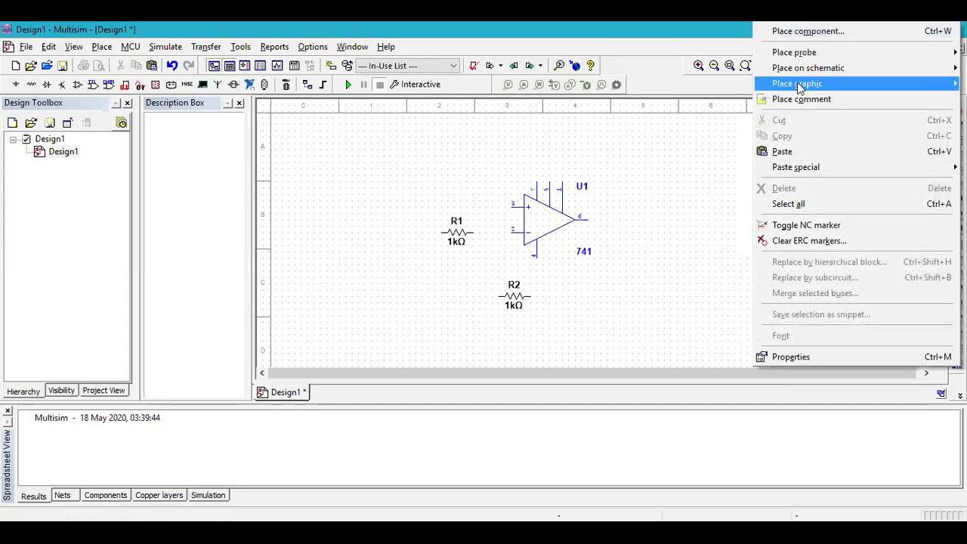
pyautogui.click(803, 32)
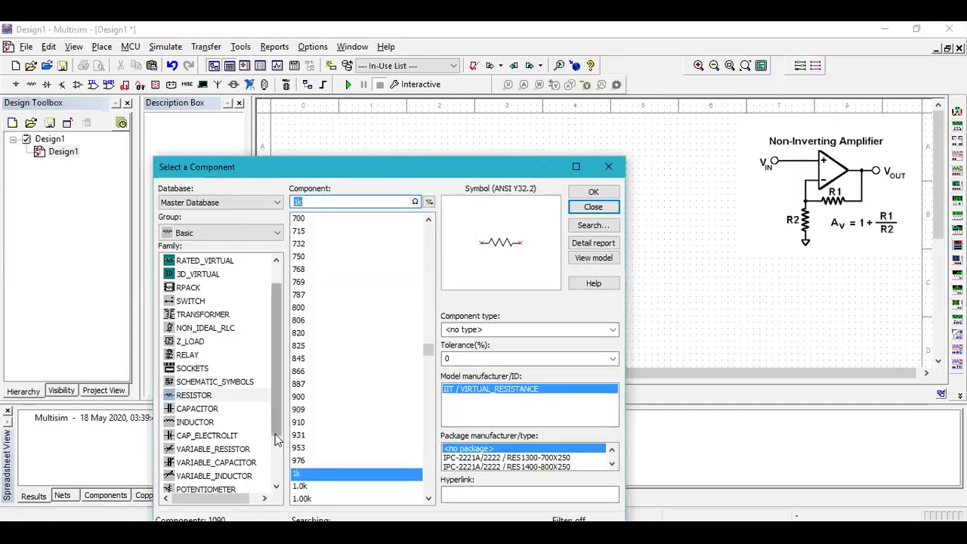
pyautogui.click(277, 233)
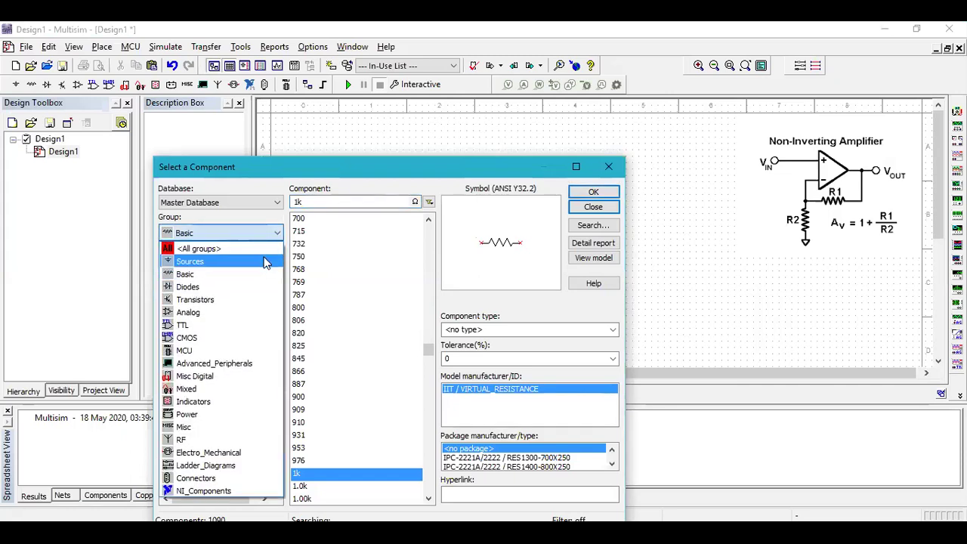
pyautogui.click(264, 261)
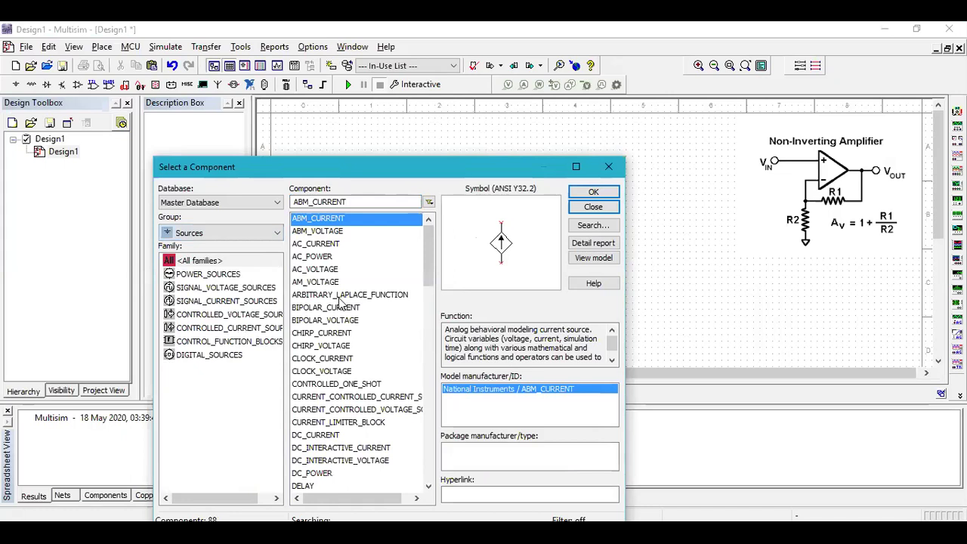
pyautogui.moveTo(425, 282); pyautogui.dragTo(425, 320)
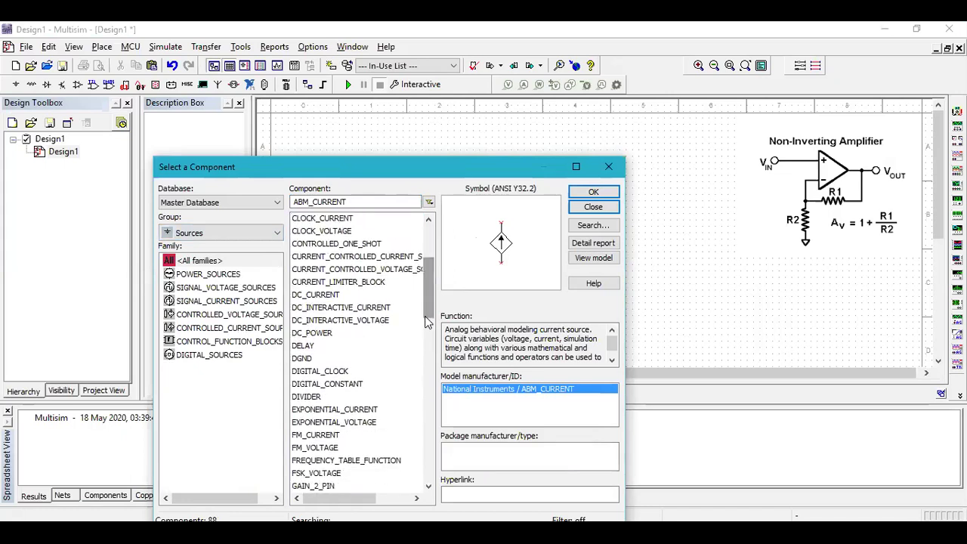
pyautogui.scroll(-2, 426, 318)
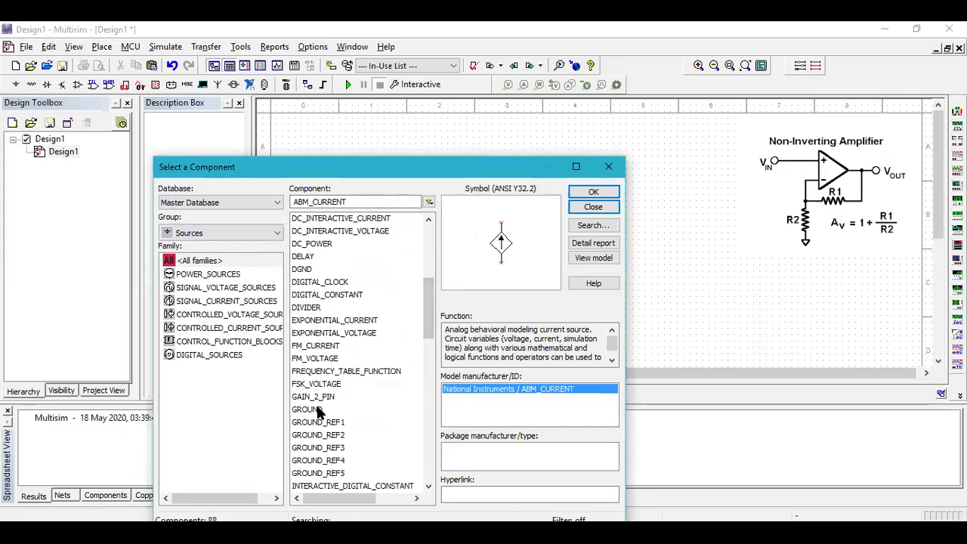
pyautogui.click(317, 410)
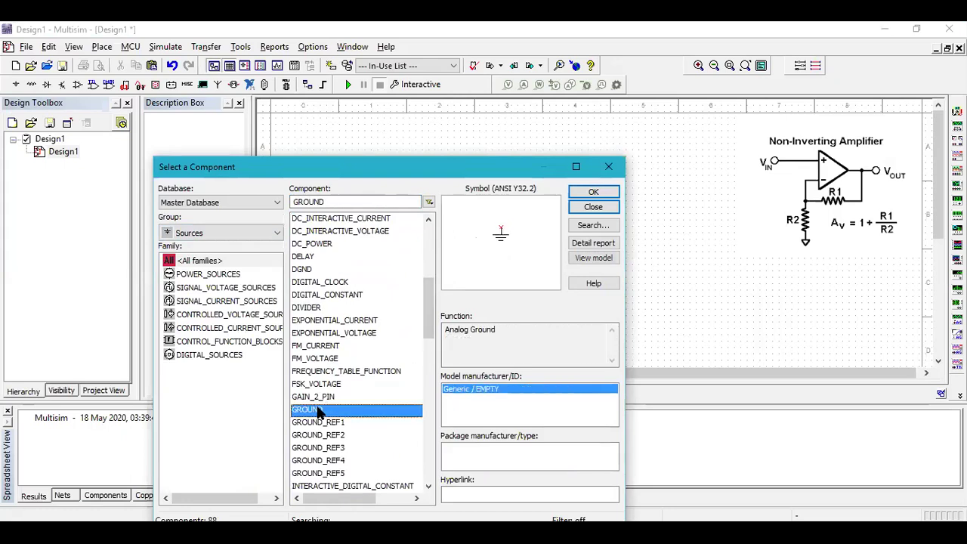
pyautogui.click(595, 193)
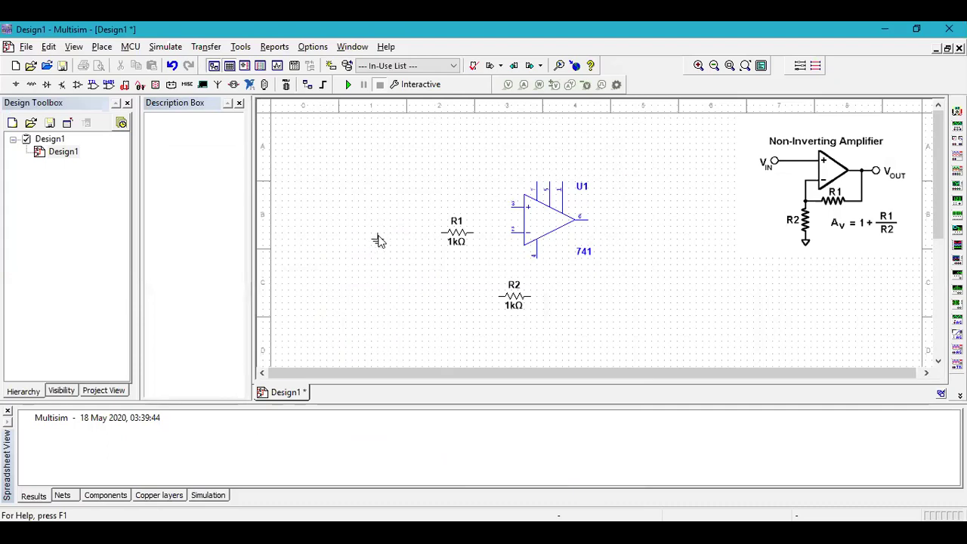
pyautogui.click(378, 240)
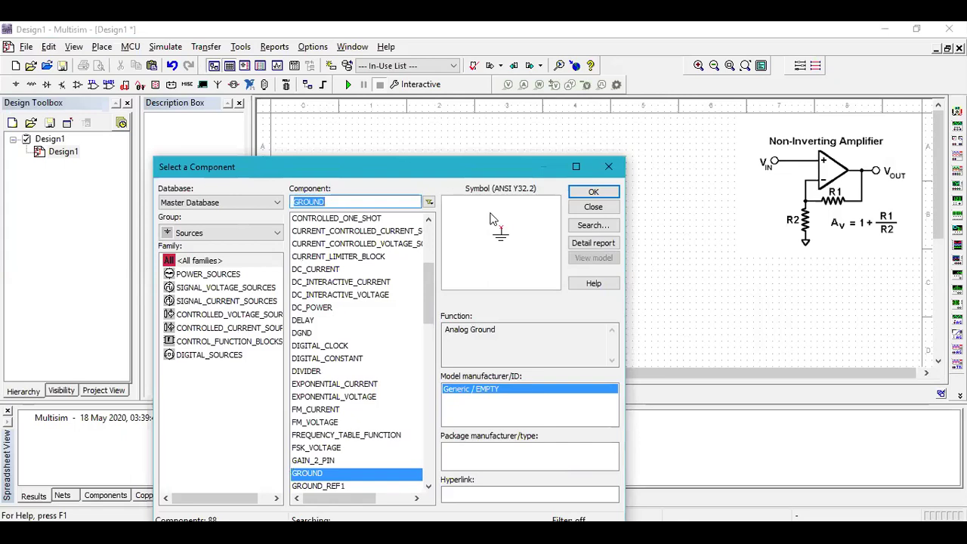
pyautogui.click(589, 211)
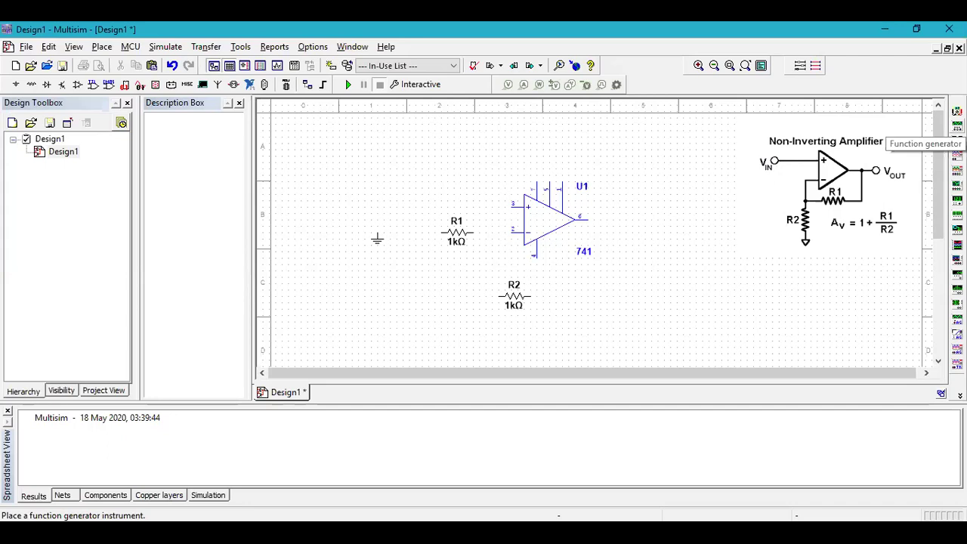
# - Place function generator XFG1 at top left and oscilloscope XSC1 above right of U1
pyautogui.click(957, 124)
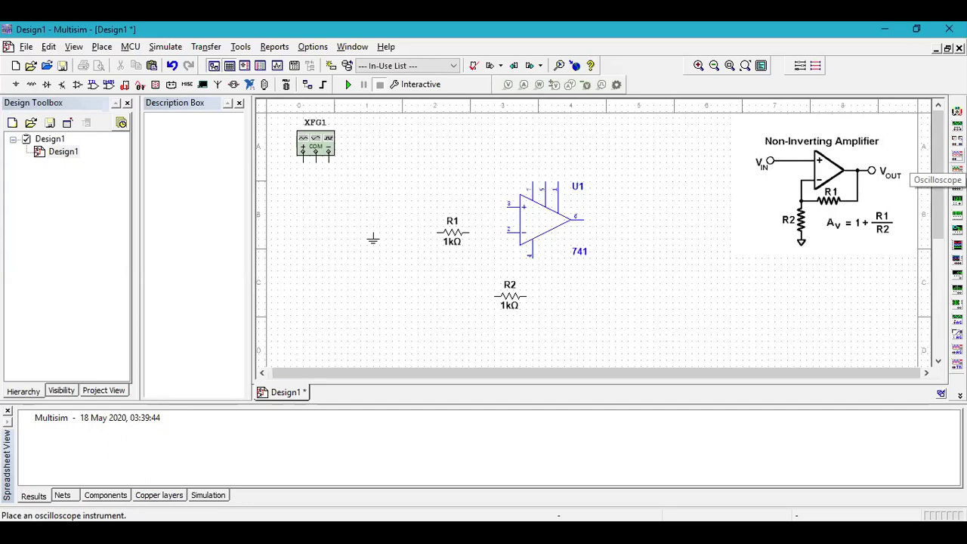
pyautogui.click(957, 169)
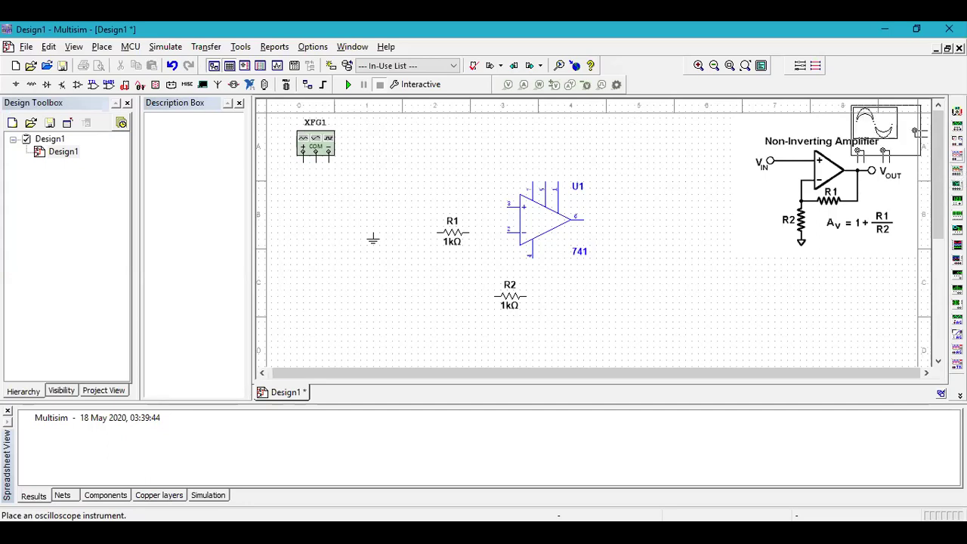
pyautogui.click(664, 178)
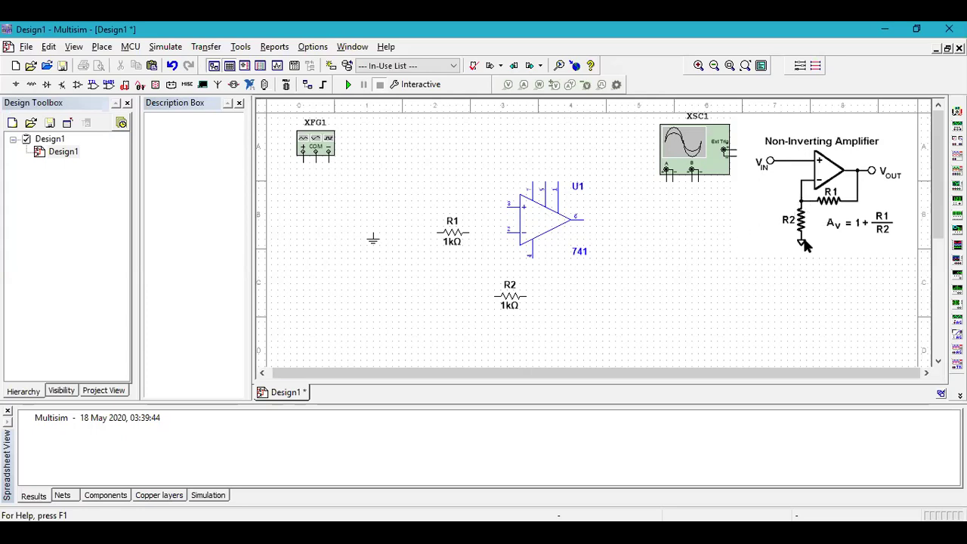
# - Wire ground to R1's left pin and R1's right pin to U1 pin 2
pyautogui.click(373, 230)
pyautogui.click(435, 232)
pyautogui.moveTo(435, 231); pyautogui.dragTo(437, 233)
pyautogui.click(436, 232)
pyautogui.click(469, 232)
pyautogui.click(507, 230)
# - Wire R2 as feedback from the R1–U1 junction to U1's output pin 6
pyautogui.click(496, 296)
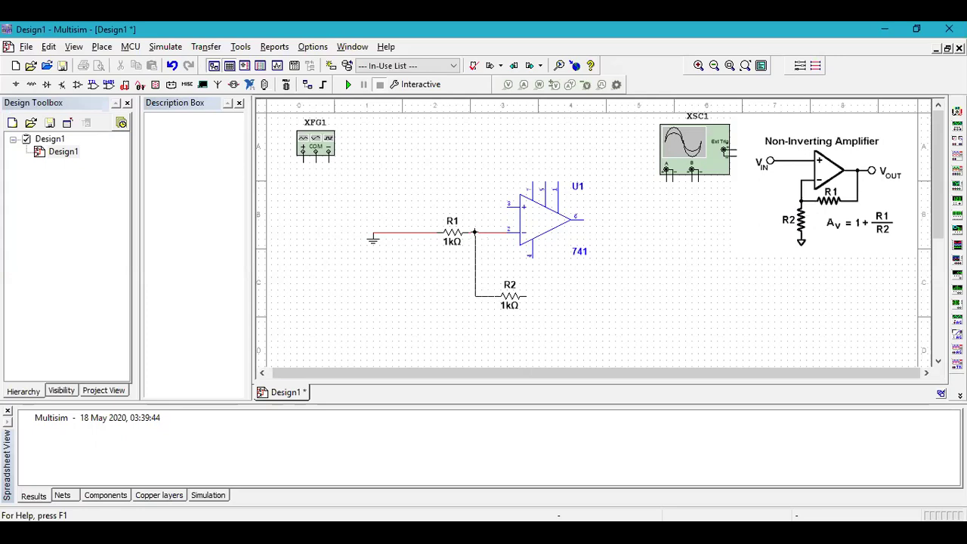
pyautogui.click(475, 232)
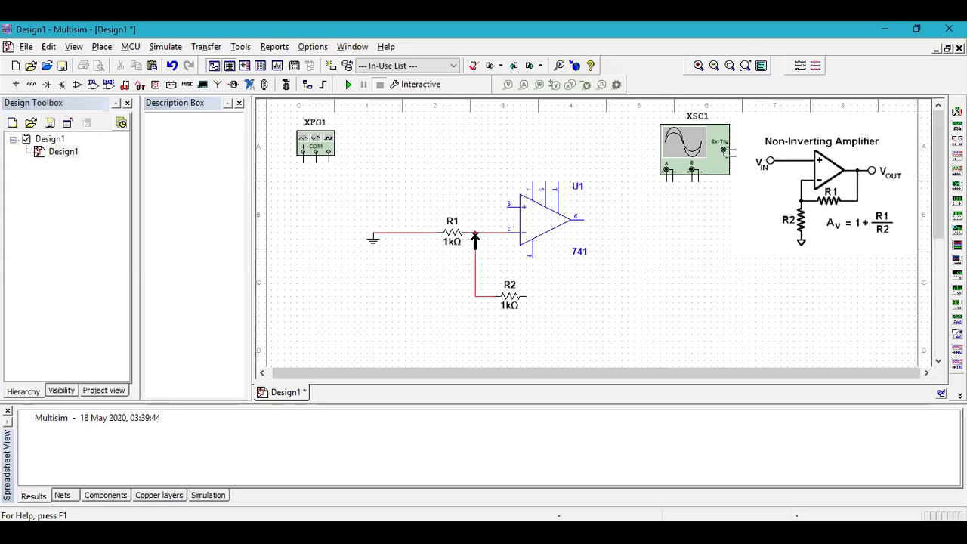
pyautogui.click(527, 297)
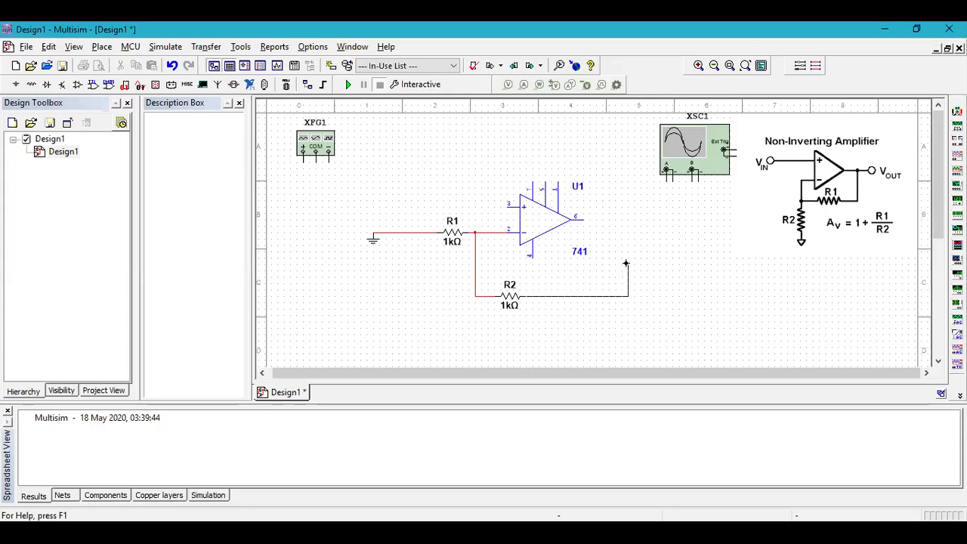
pyautogui.click(617, 219)
pyautogui.click(582, 219)
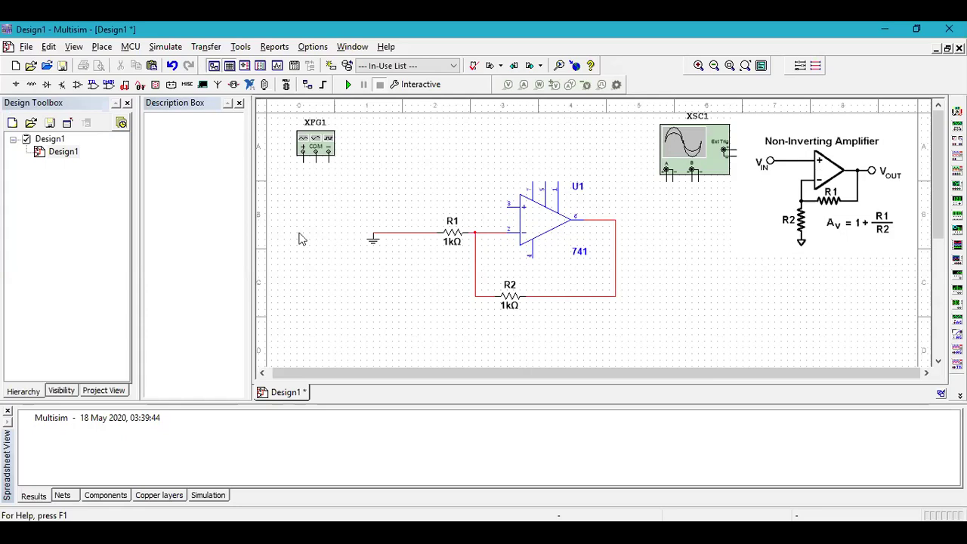
# - Wire XFG1's + terminal to U1 pin 3 and its COM terminal to the R1/ground junction
pyautogui.click(304, 165)
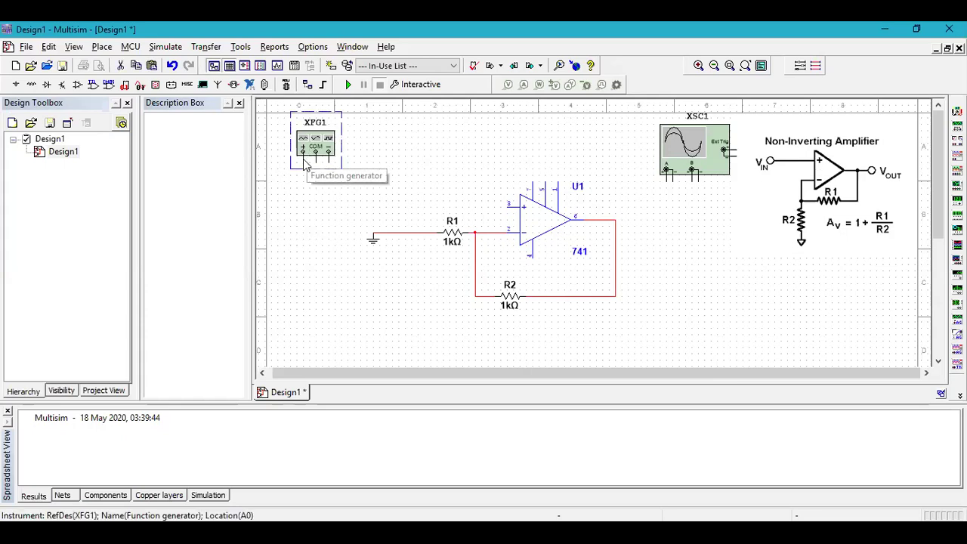
pyautogui.click(303, 182)
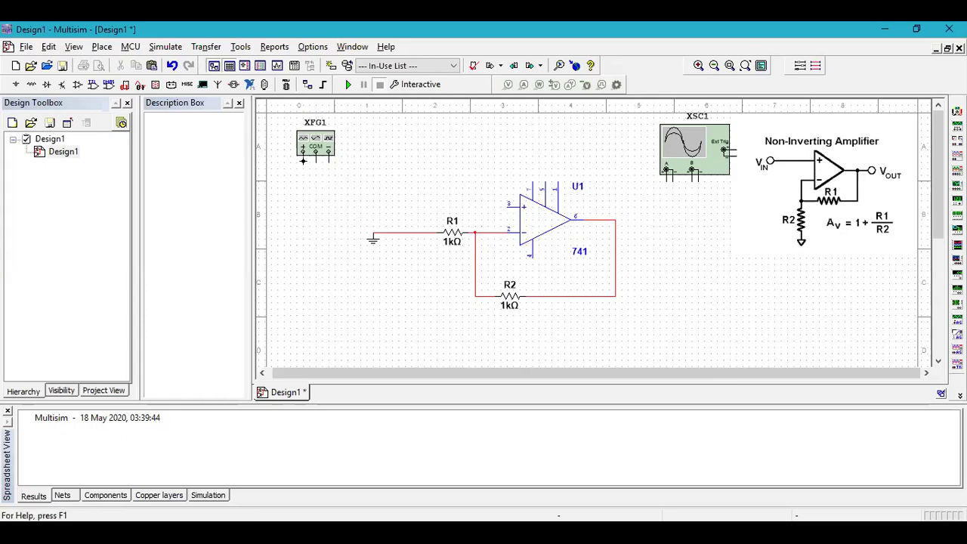
pyautogui.click(303, 154)
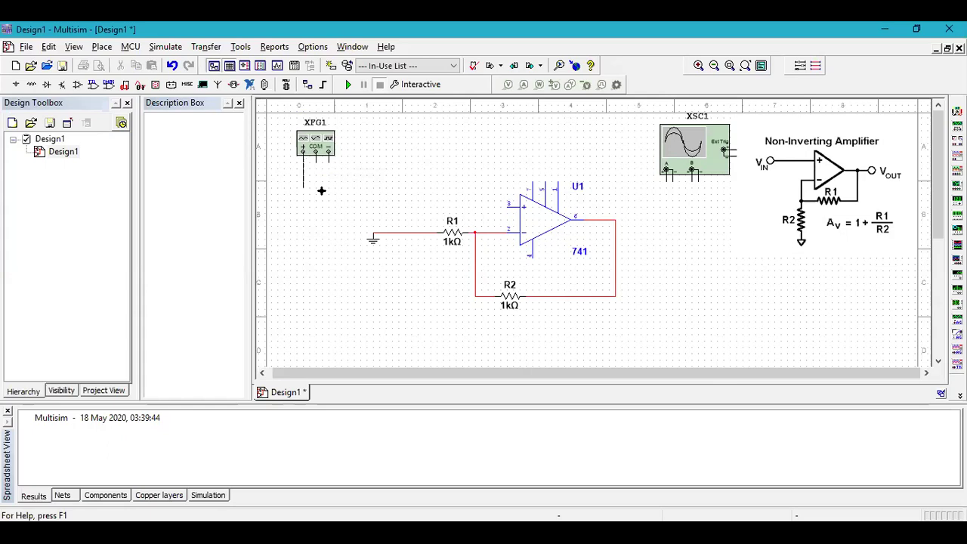
pyautogui.click(509, 206)
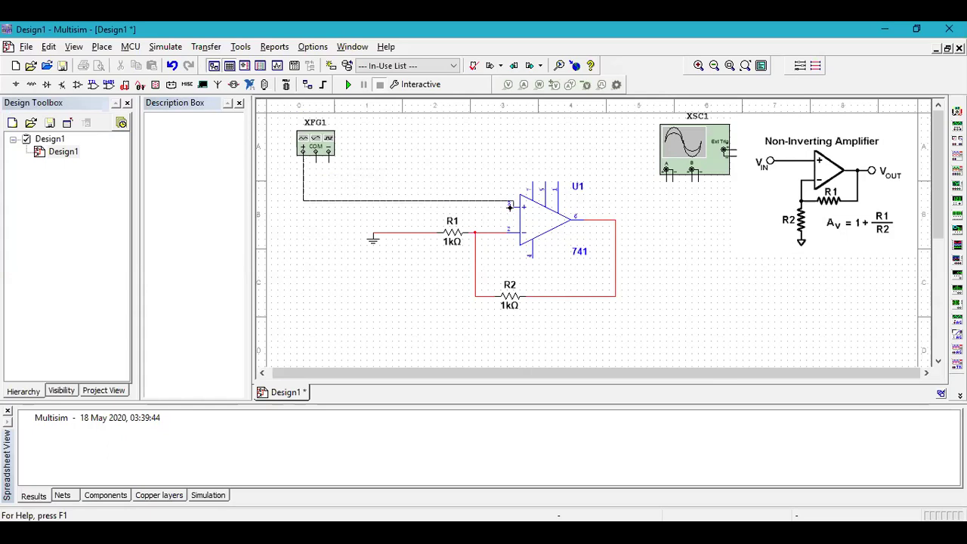
pyautogui.click(509, 205)
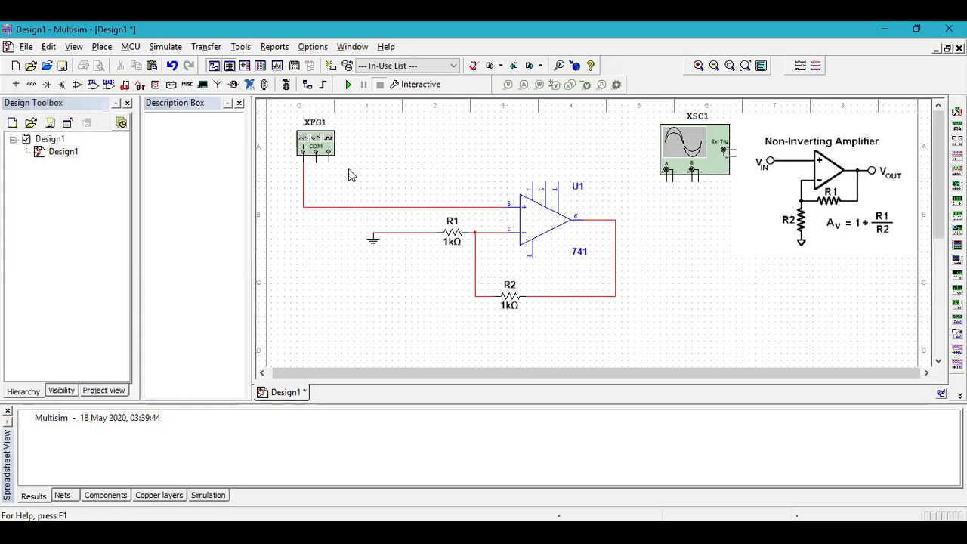
pyautogui.click(314, 162)
pyautogui.click(383, 229)
# - Wire XSC1 channel A to the generator's + wire and channel B to U1's output wire
pyautogui.click(666, 179)
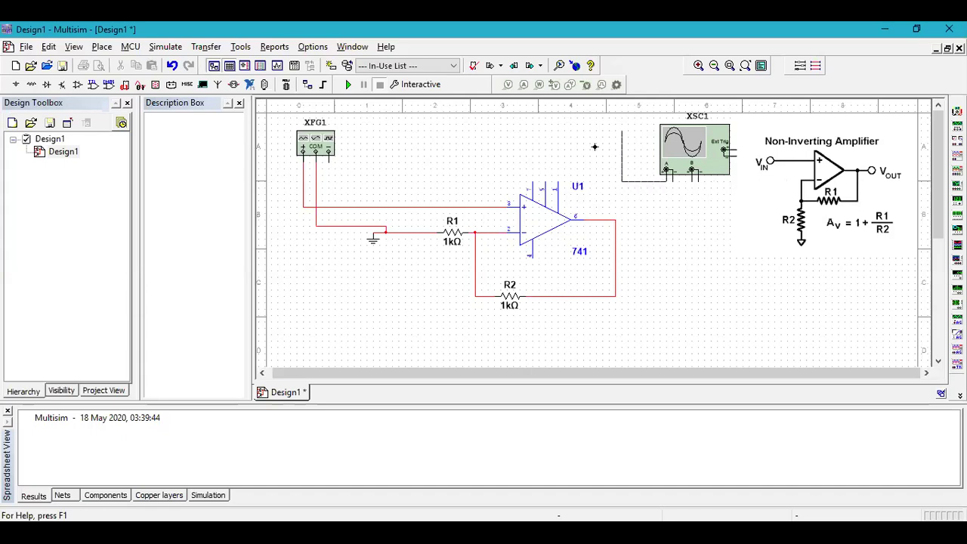
pyautogui.click(303, 178)
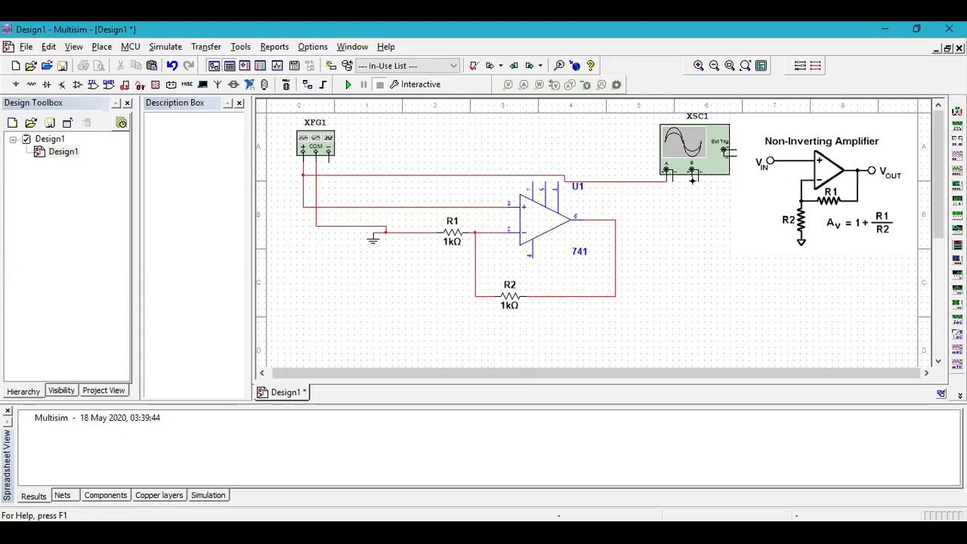
pyautogui.click(692, 179)
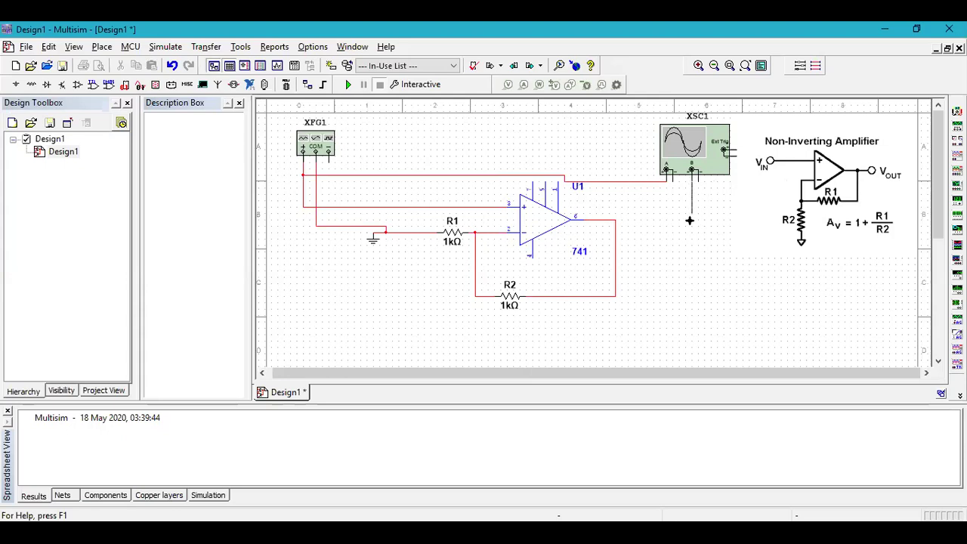
pyautogui.click(614, 219)
pyautogui.click(673, 179)
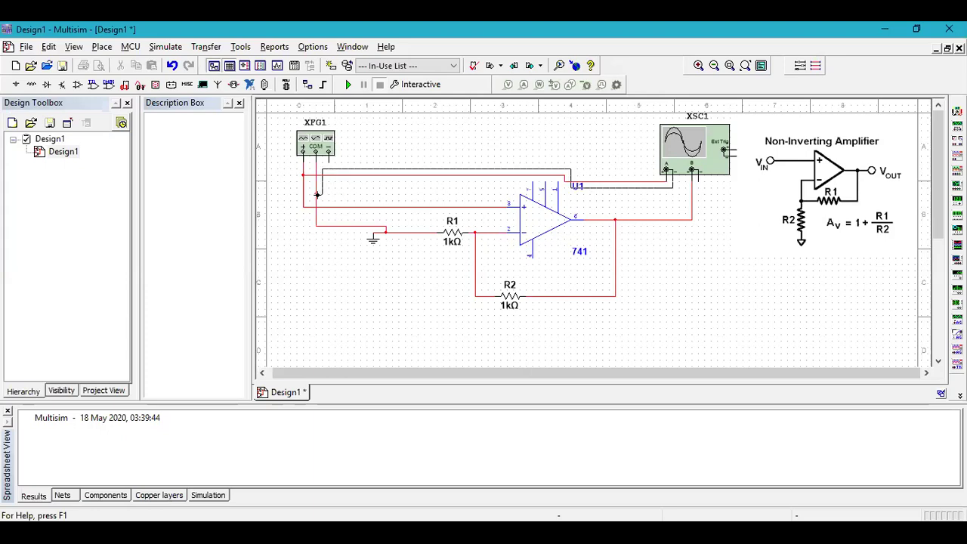
pyautogui.click(318, 195)
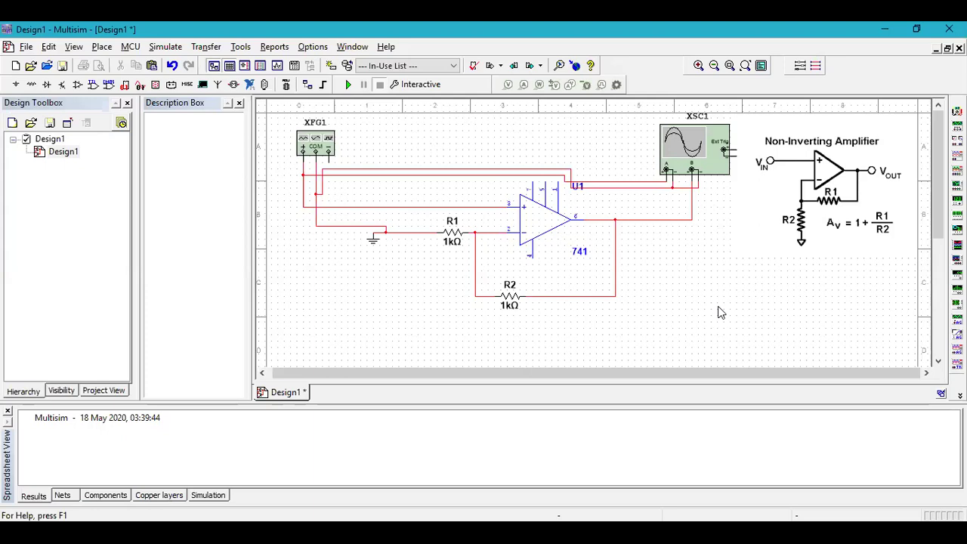
# - Place a VCC 5.0V supply from Sources above the op-amp
pyautogui.rightClick(791, 358)
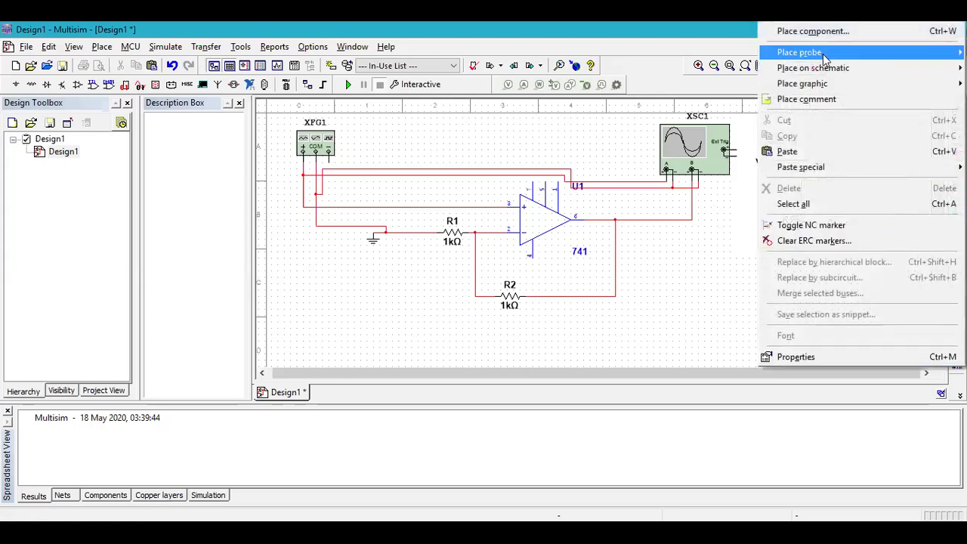
pyautogui.click(807, 34)
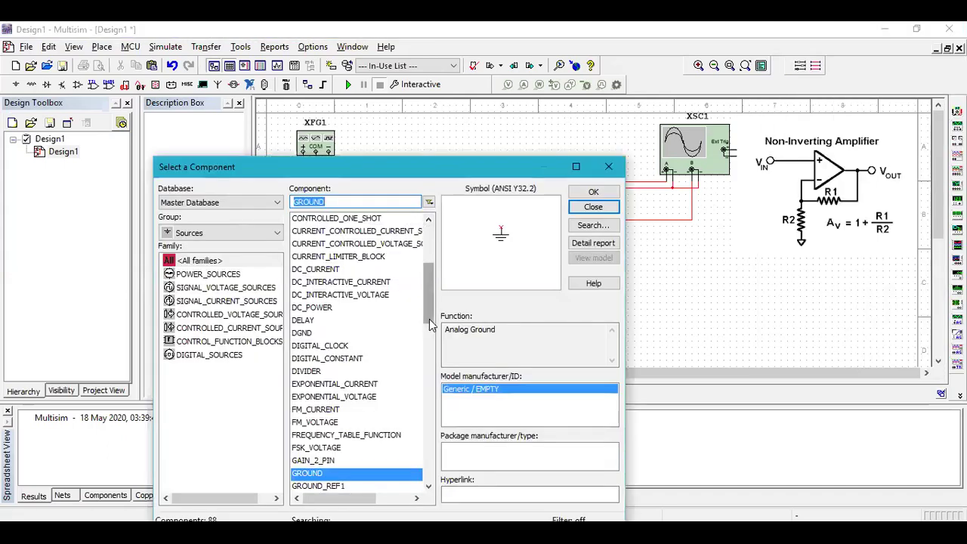
pyautogui.moveTo(429, 319); pyautogui.dragTo(430, 429)
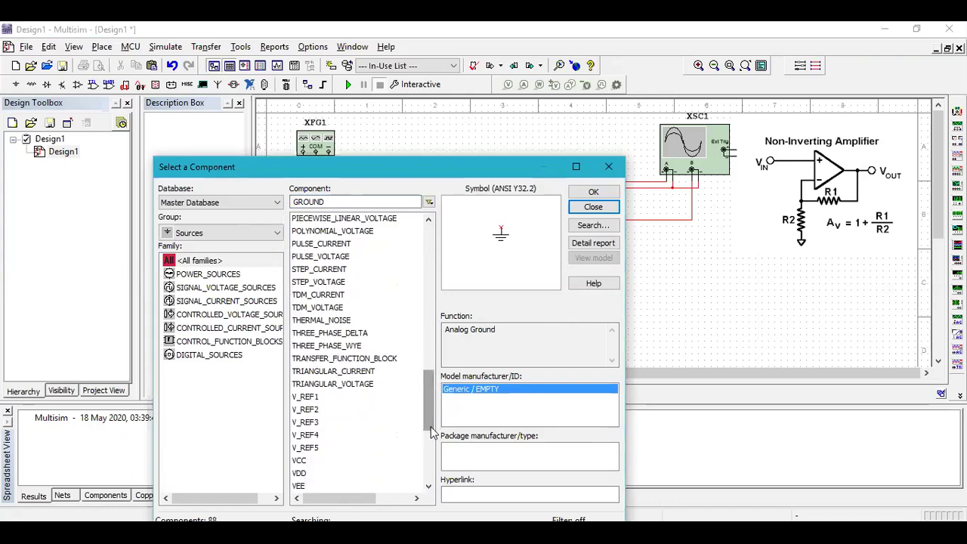
pyautogui.click(299, 463)
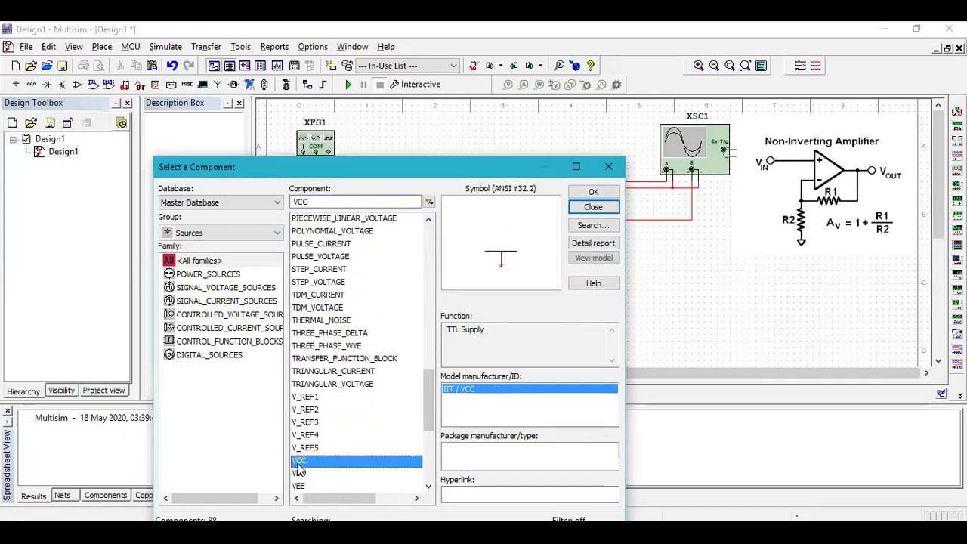
pyautogui.click(595, 193)
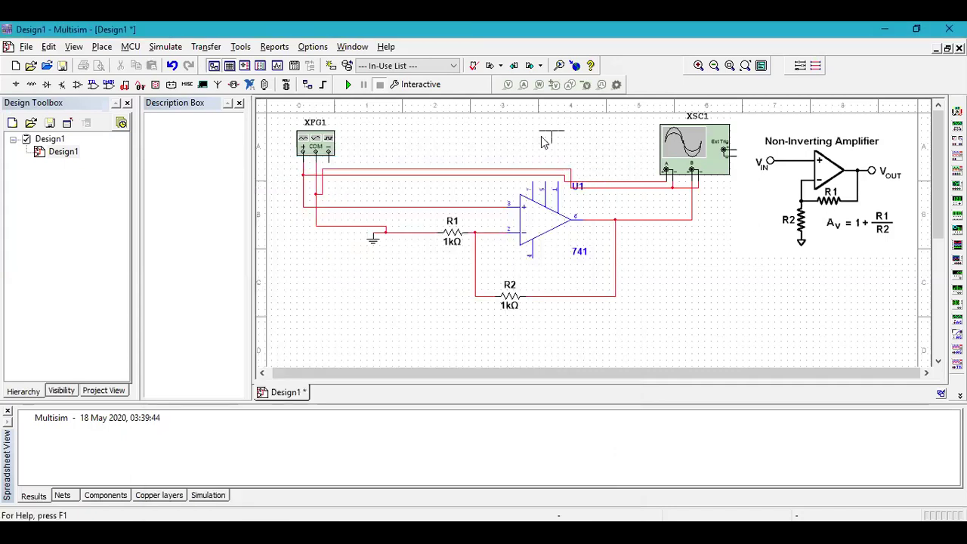
pyautogui.click(531, 144)
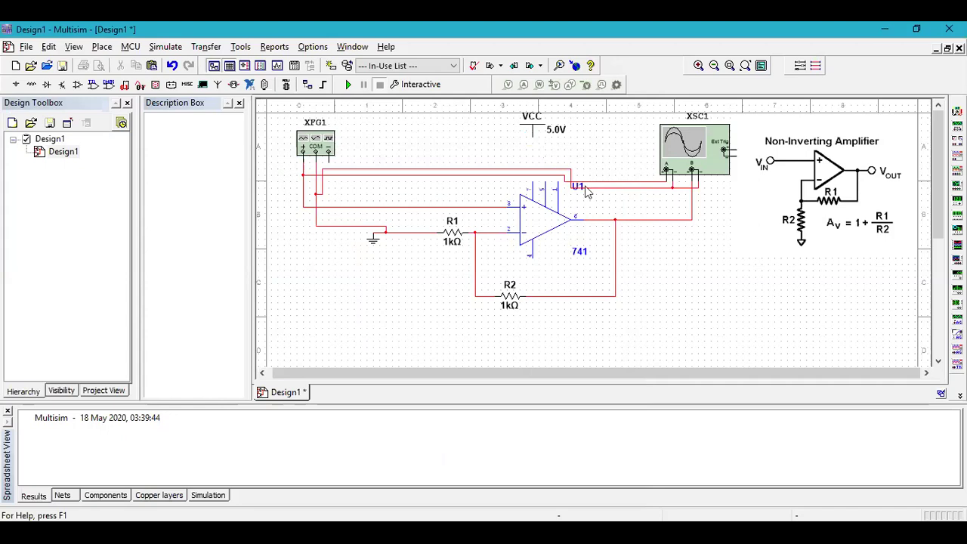
# - Place a VDD 5.0V supply below the op-amp
pyautogui.click(309, 487)
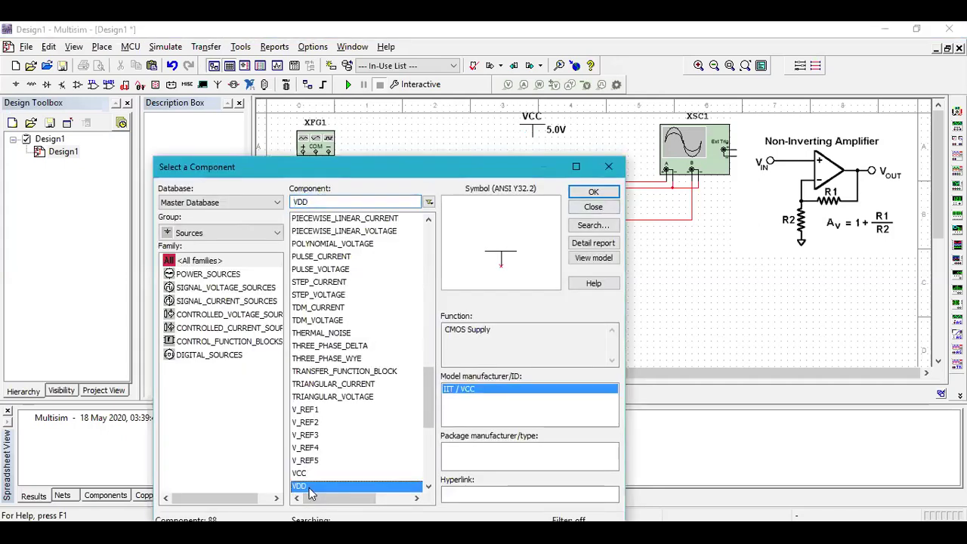
pyautogui.click(595, 193)
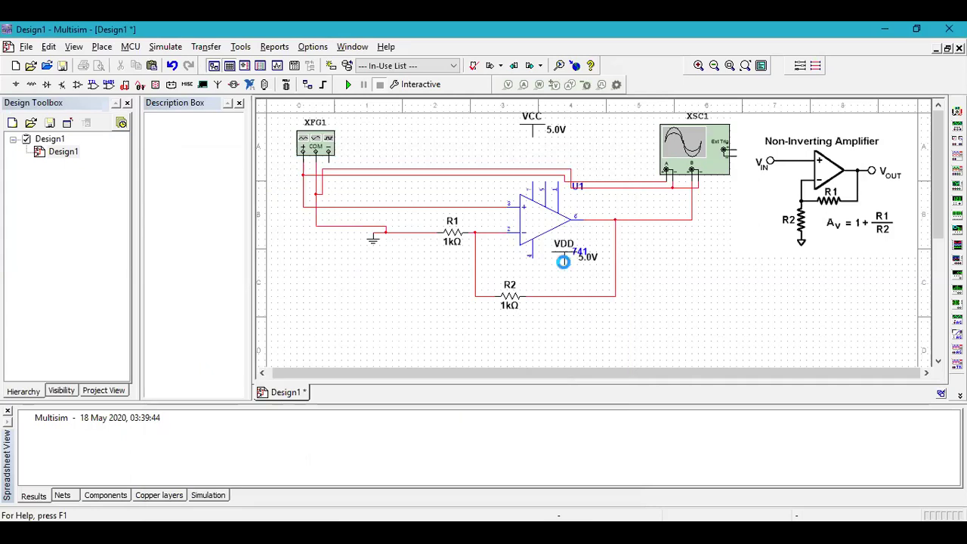
pyautogui.click(563, 262)
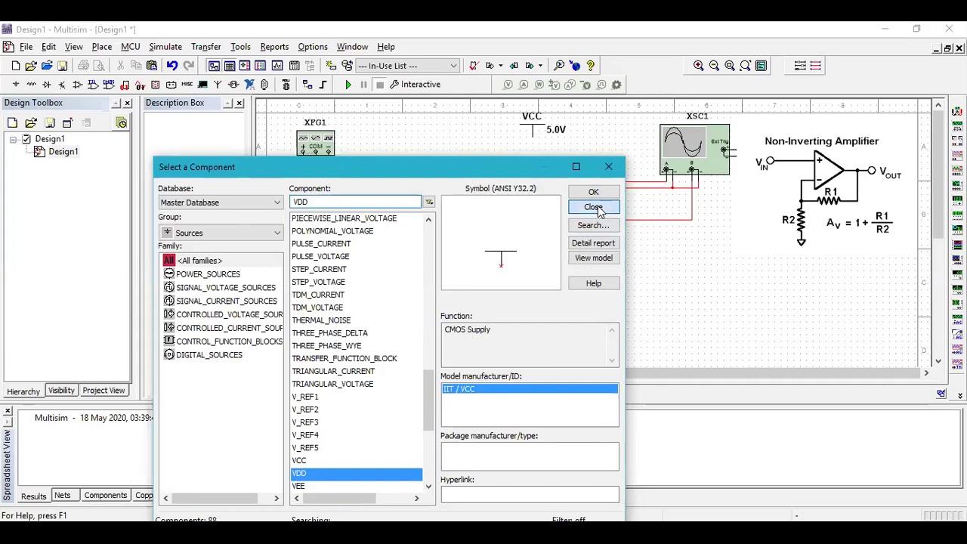
pyautogui.click(596, 209)
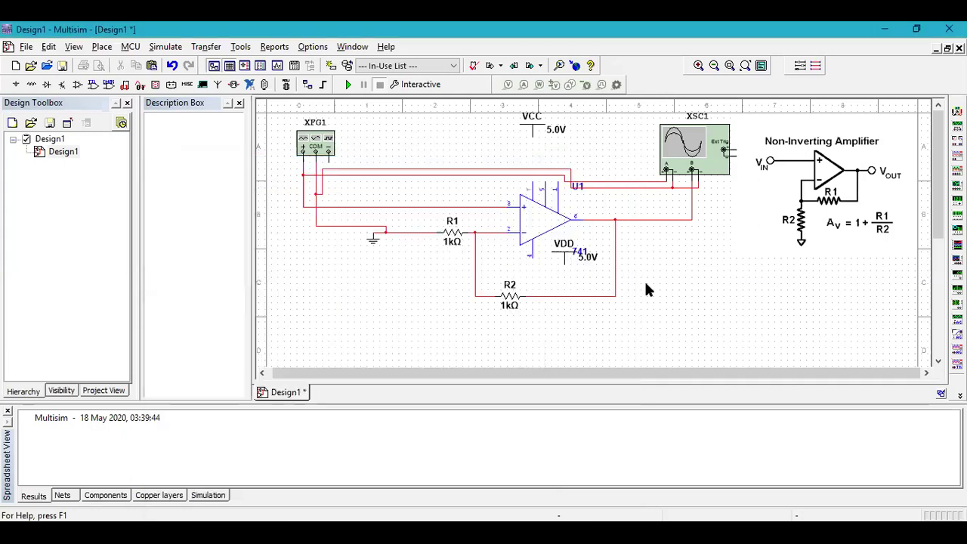
# - Wire VCC to U1's top supply pin and U1's bottom supply pin to VDD
pyautogui.click(532, 137)
pyautogui.click(534, 183)
pyautogui.click(532, 258)
pyautogui.click(565, 262)
# - Enter 3k as R1's resistance, then close the properties without applying it
pyautogui.click(453, 234)
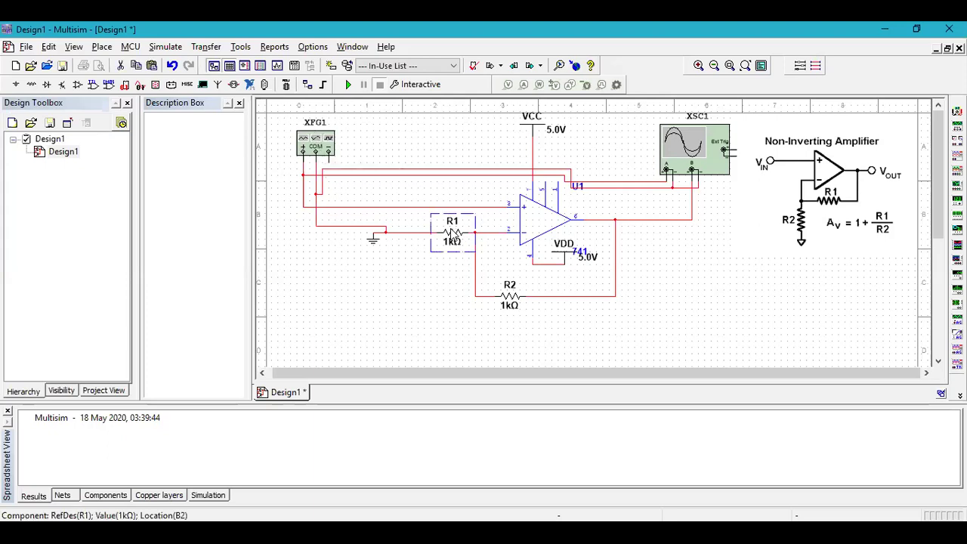
pyautogui.doubleClick(451, 229)
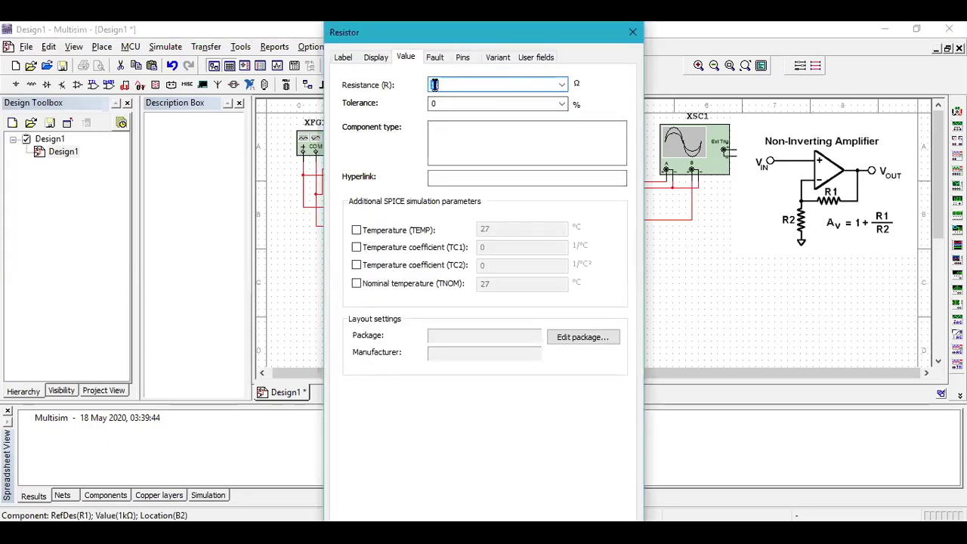
pyautogui.press('BackSpace')
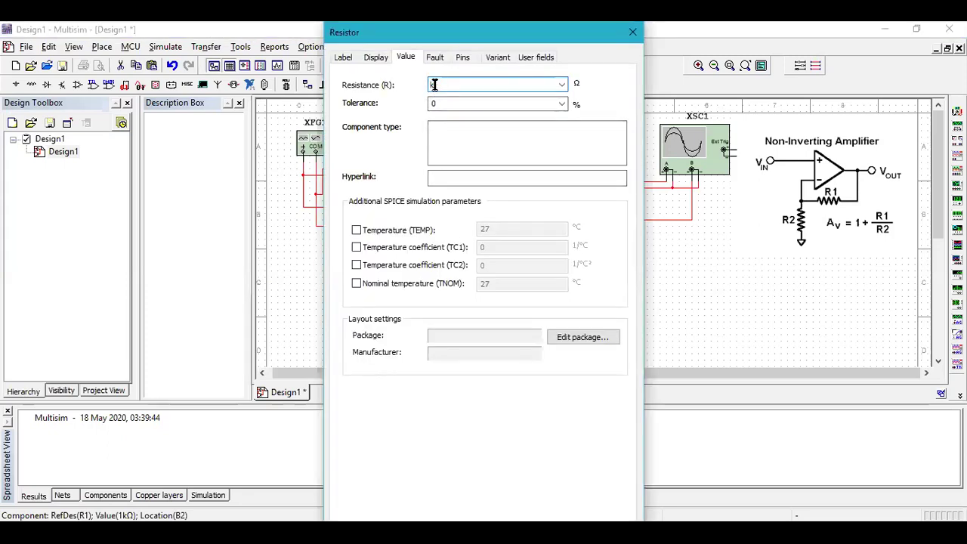
pyautogui.write('3k')
pyautogui.click(679, 396)
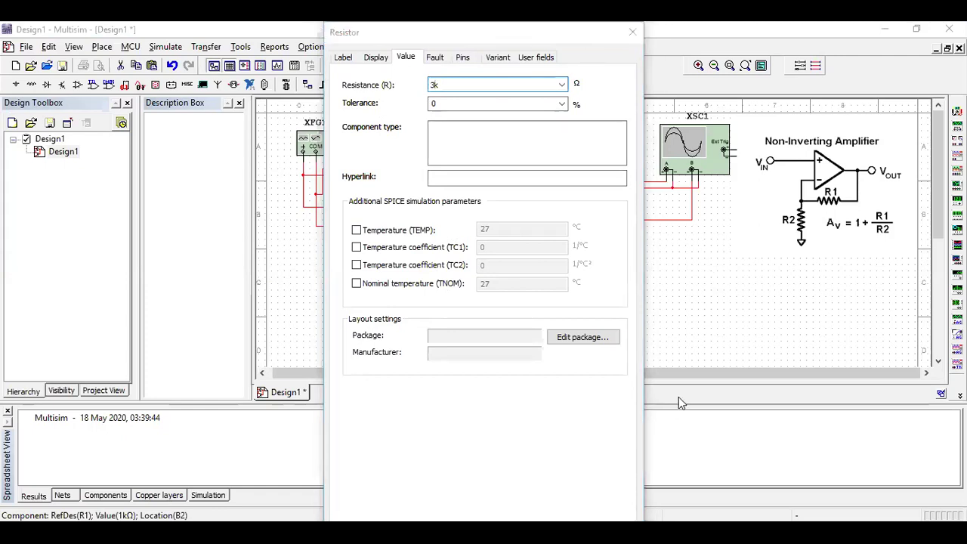
pyautogui.click(633, 32)
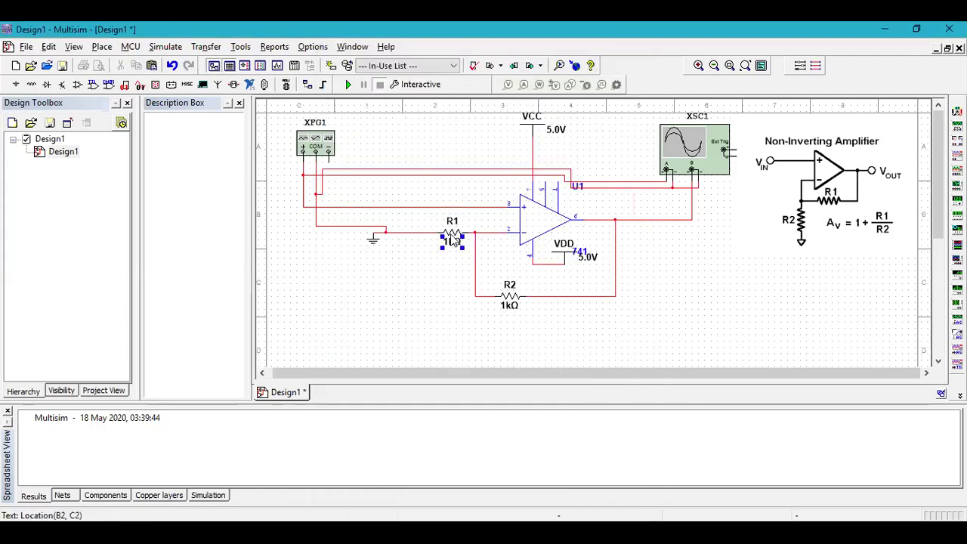
# - Reopen R1's properties and move the window aside to uncover the schematic
pyautogui.click(454, 239)
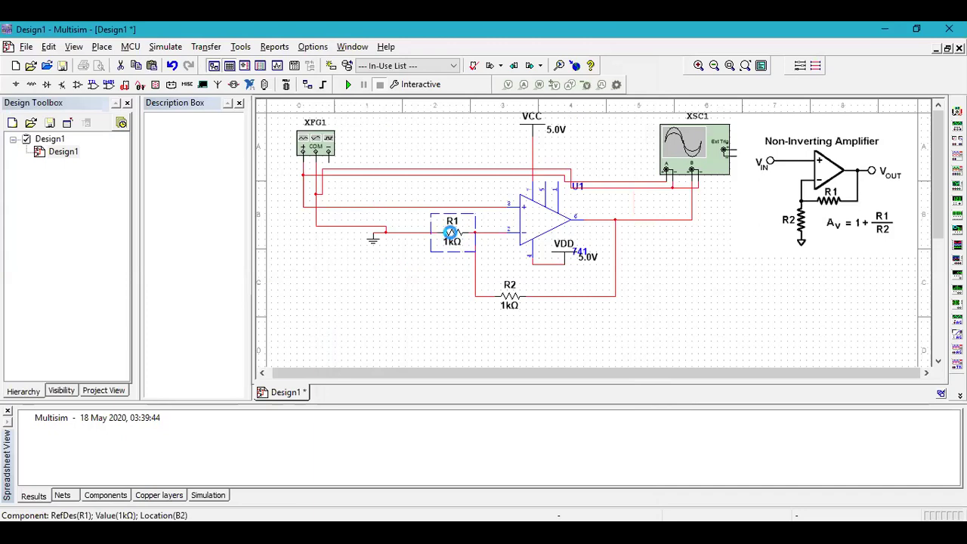
pyautogui.doubleClick(451, 232)
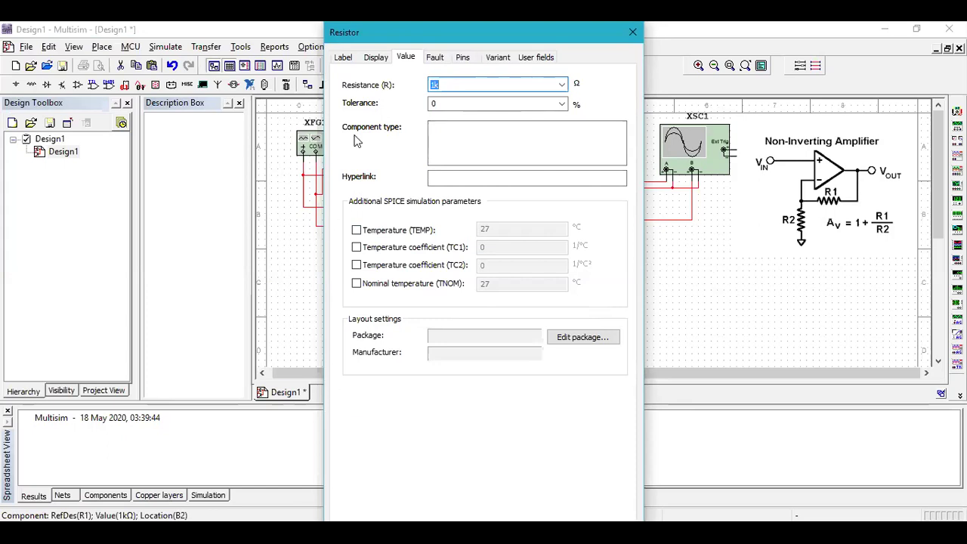
pyautogui.moveTo(393, 32); pyautogui.dragTo(253, 32)
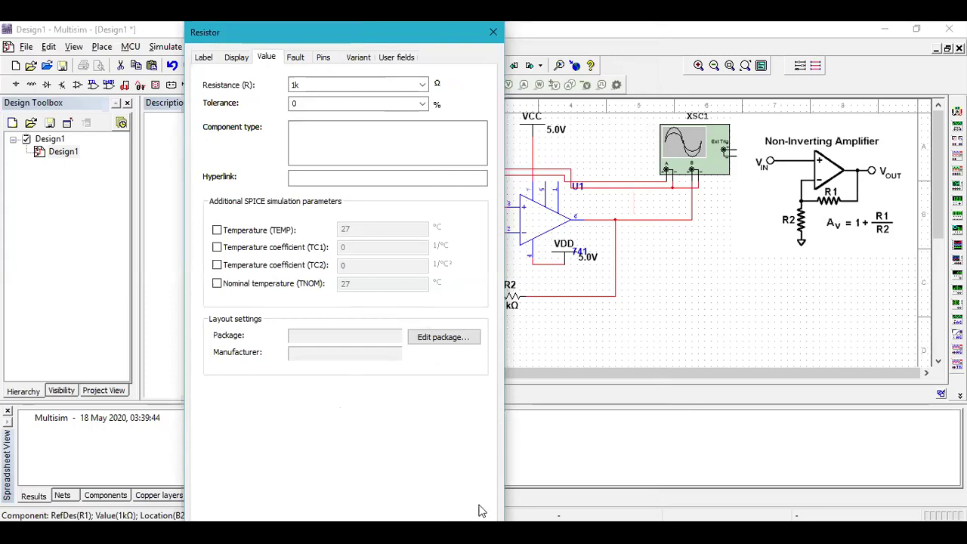
pyautogui.click(594, 456)
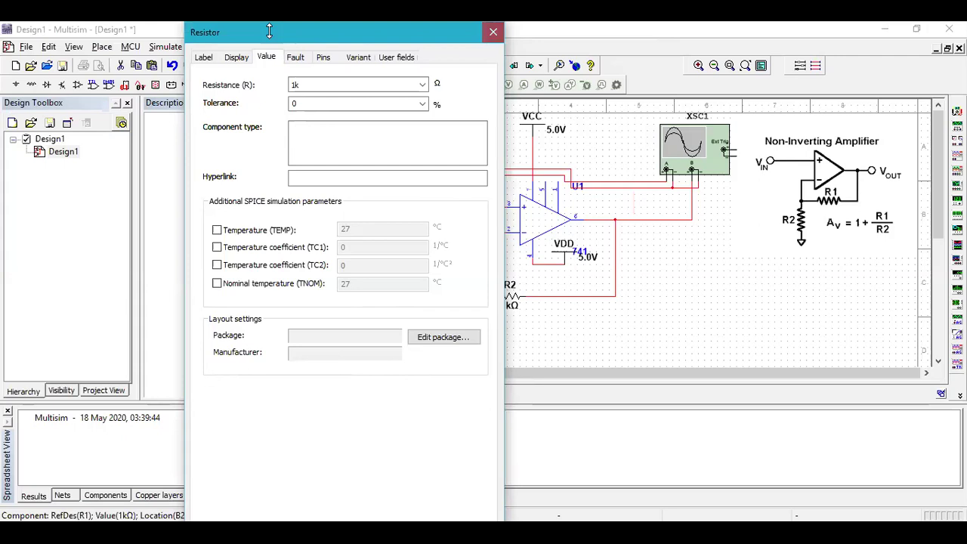
pyautogui.click(492, 31)
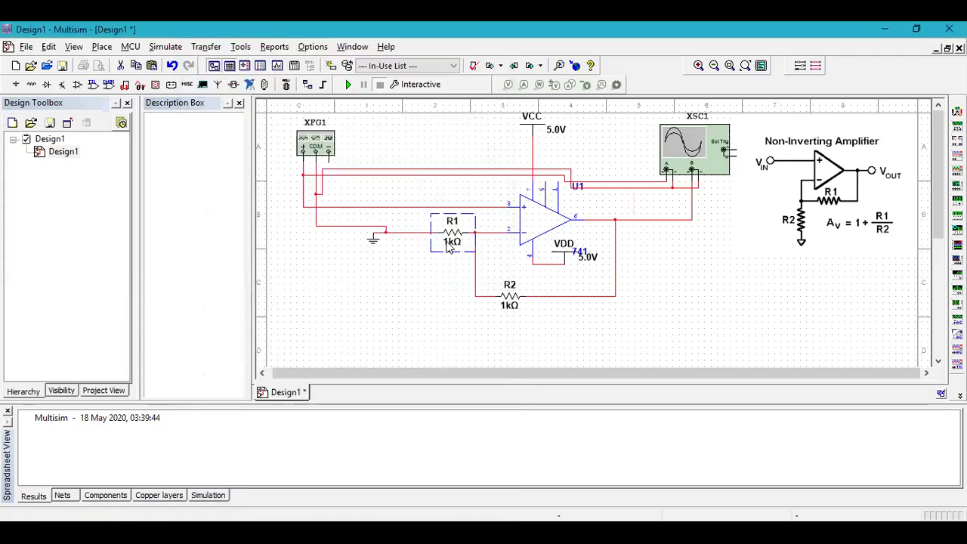
# - Edit R1's resistance, replacing the leading 1 with 3, then dismiss with Escape
pyautogui.click(452, 243)
pyautogui.click(452, 245)
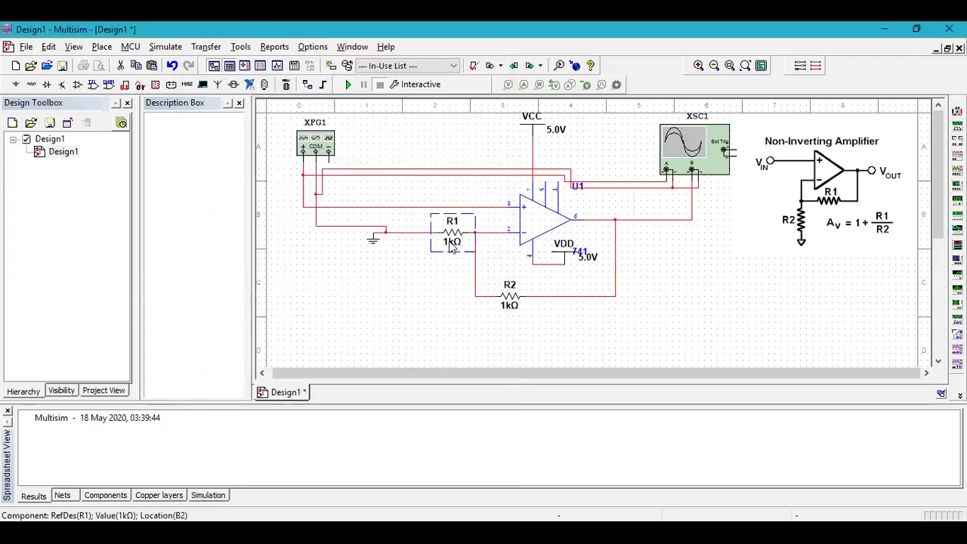
pyautogui.click(450, 244)
pyautogui.click(450, 245)
pyautogui.doubleClick(451, 245)
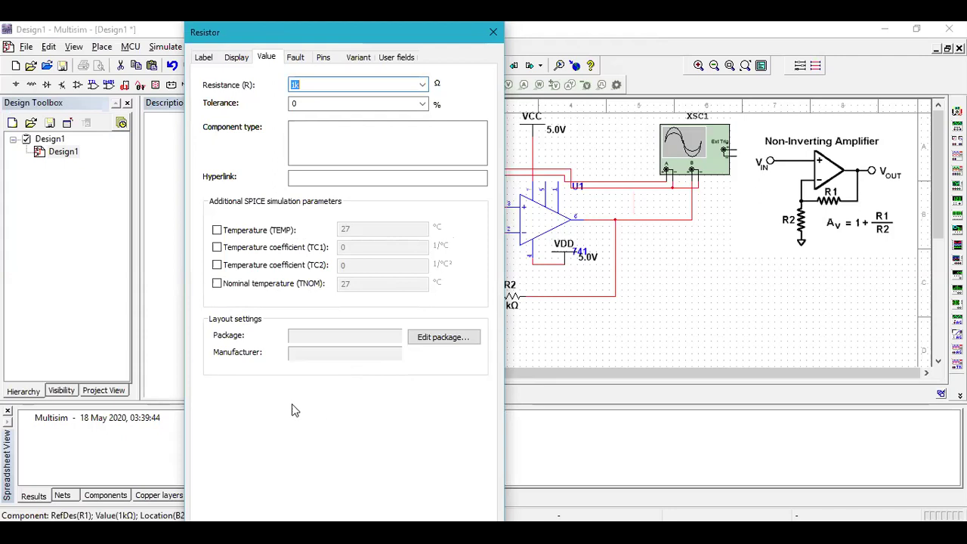
pyautogui.click(295, 84)
pyautogui.press('BackSpace')
pyautogui.write('3')
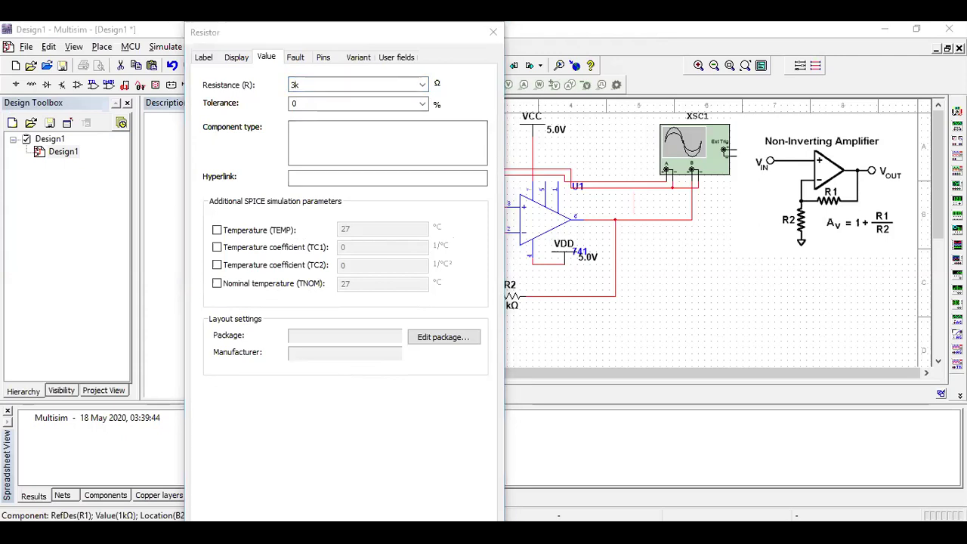
pyautogui.click(457, 127)
pyautogui.press('Escape')
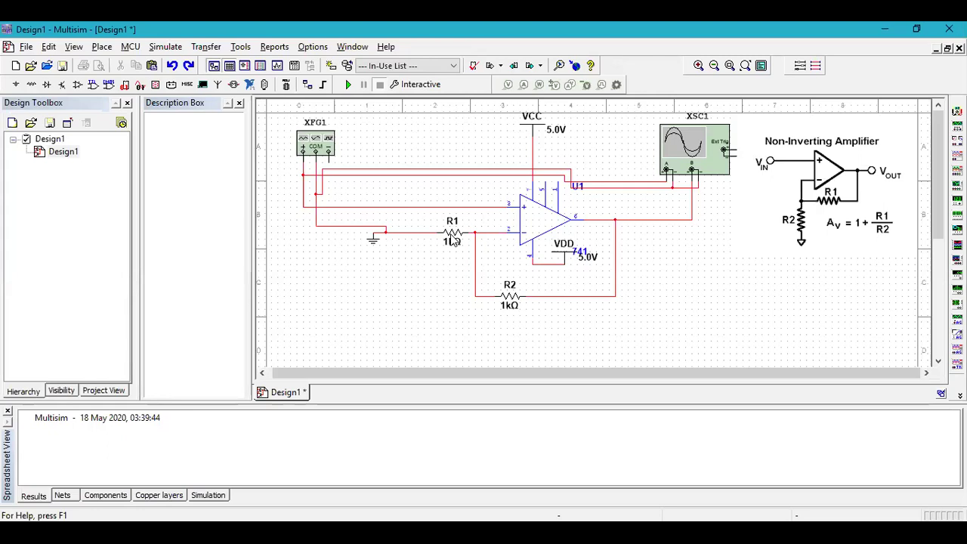
# - Reopen R1's properties and apply 3kΩ as its resistance
pyautogui.click(452, 239)
pyautogui.doubleClick(450, 234)
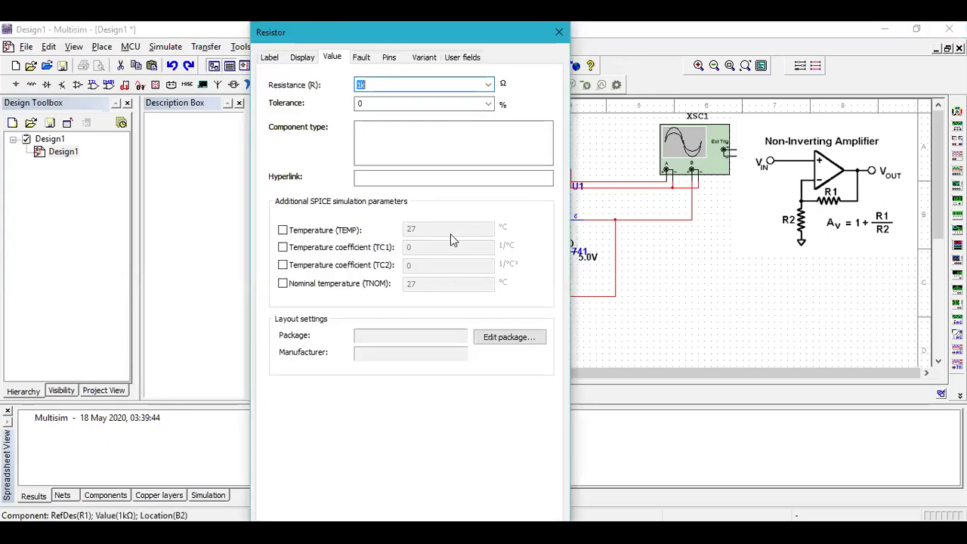
pyautogui.write('2')
pyautogui.write('3')
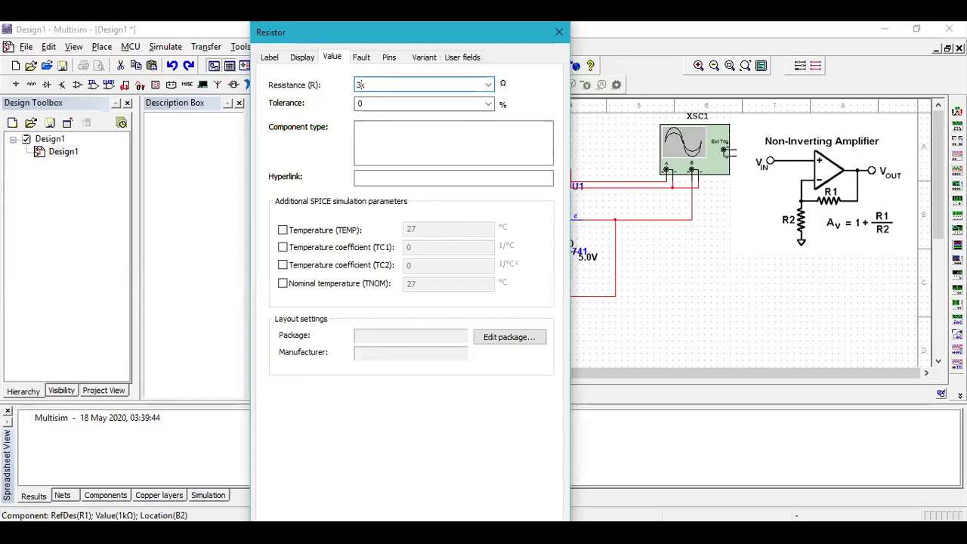
pyautogui.press('Return')
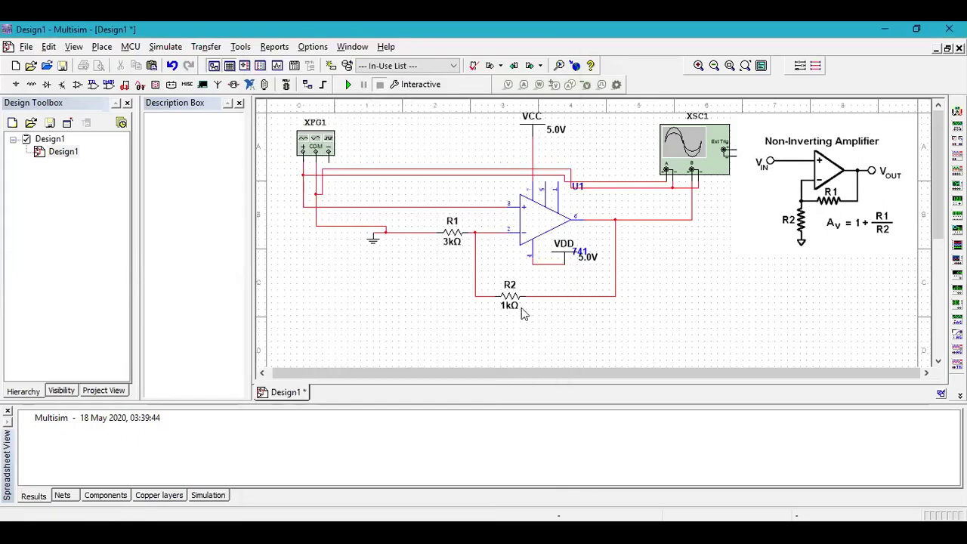
# - Edit R2's resistance value from 1kΩ to 6kΩ and apply it
pyautogui.click(507, 296)
pyautogui.doubleClick(507, 296)
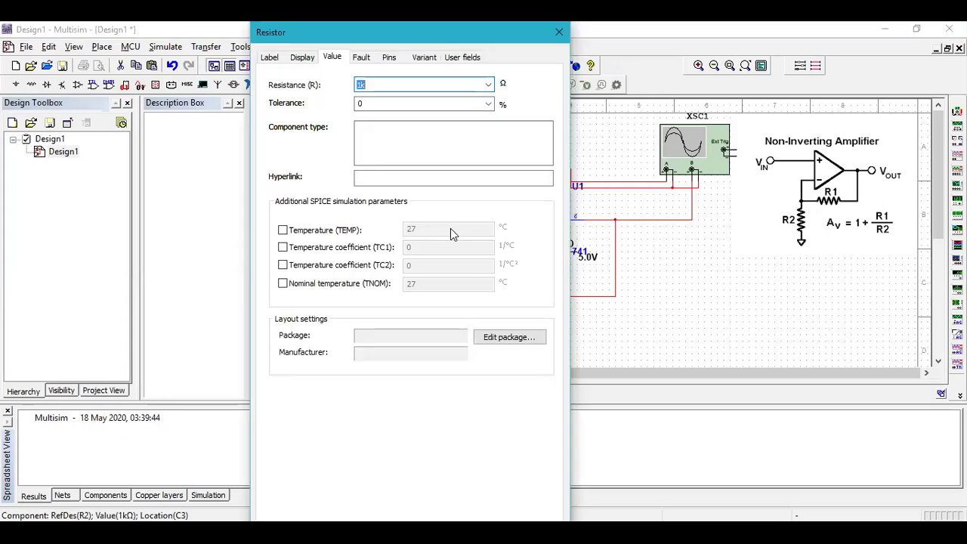
pyautogui.click(360, 85)
pyautogui.press('BackSpace')
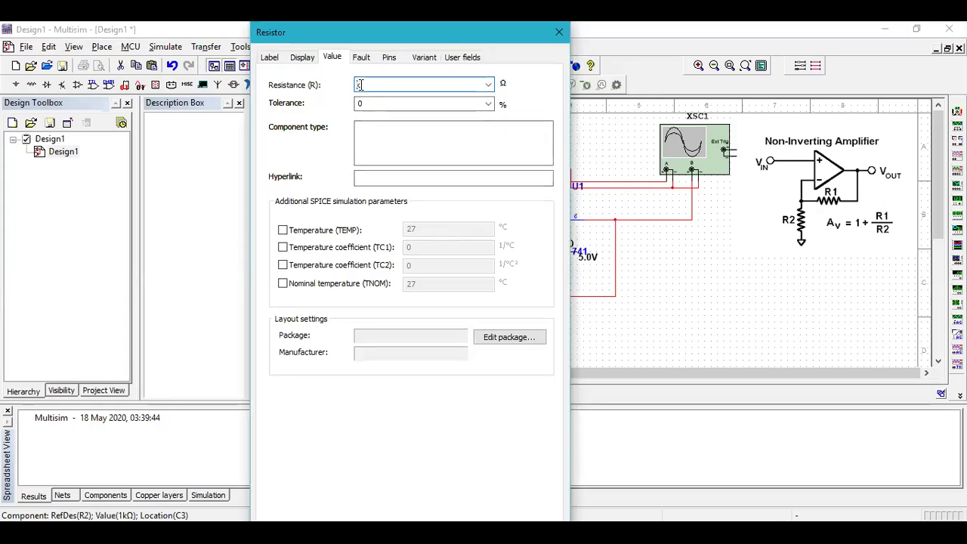
pyautogui.write('6k')
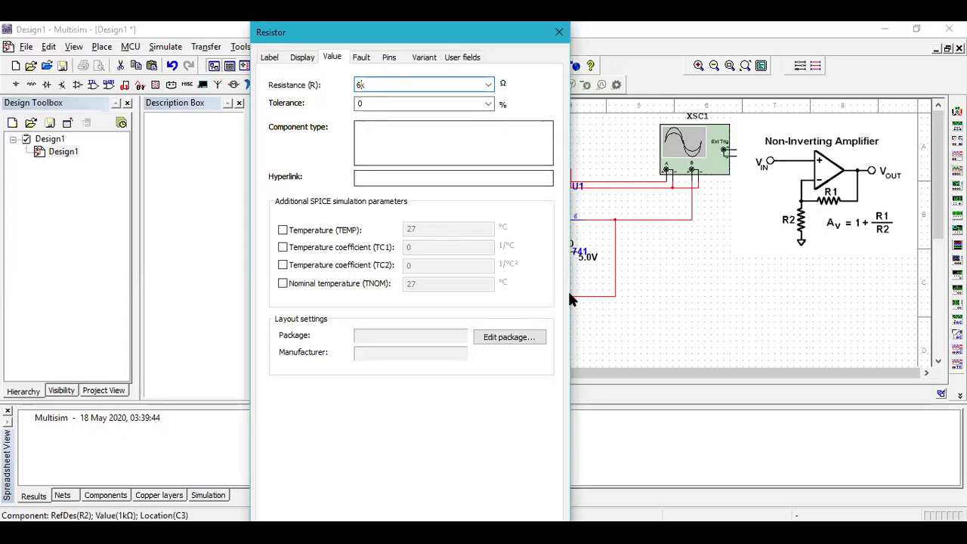
pyautogui.press('Return')
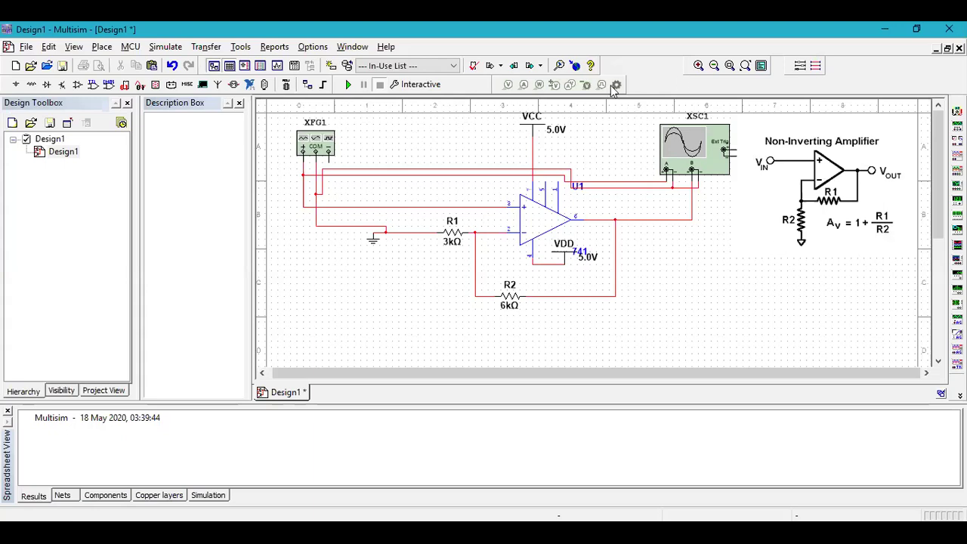
# - Set the VDD supply voltage to -12.0 V
pyautogui.click(563, 250)
pyautogui.click(564, 249)
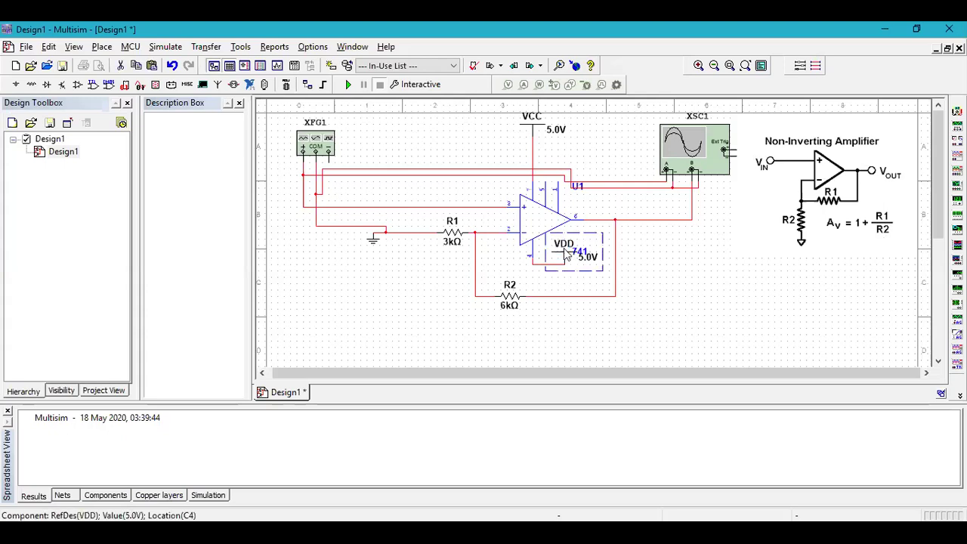
pyautogui.doubleClick(564, 248)
pyautogui.doubleClick(495, 159)
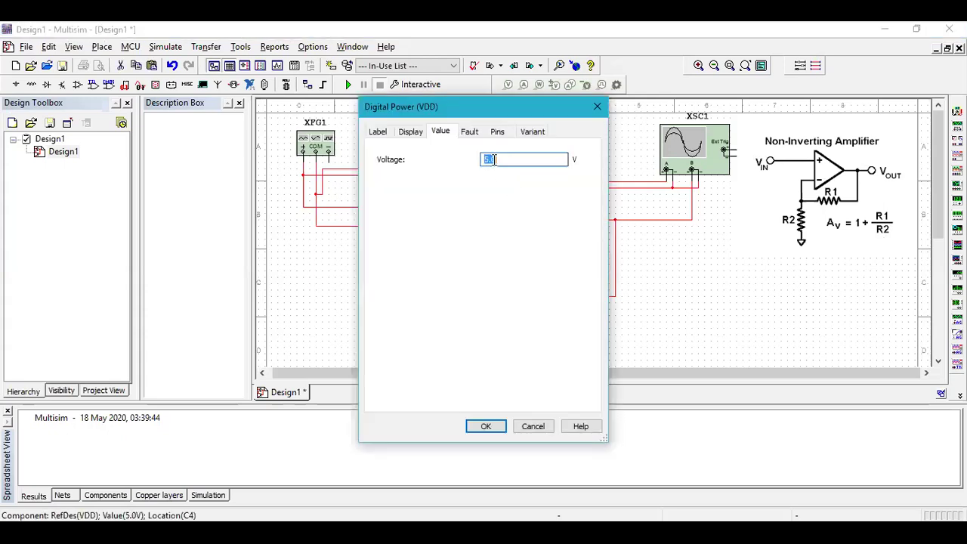
pyautogui.write('-12.0')
pyautogui.click(487, 428)
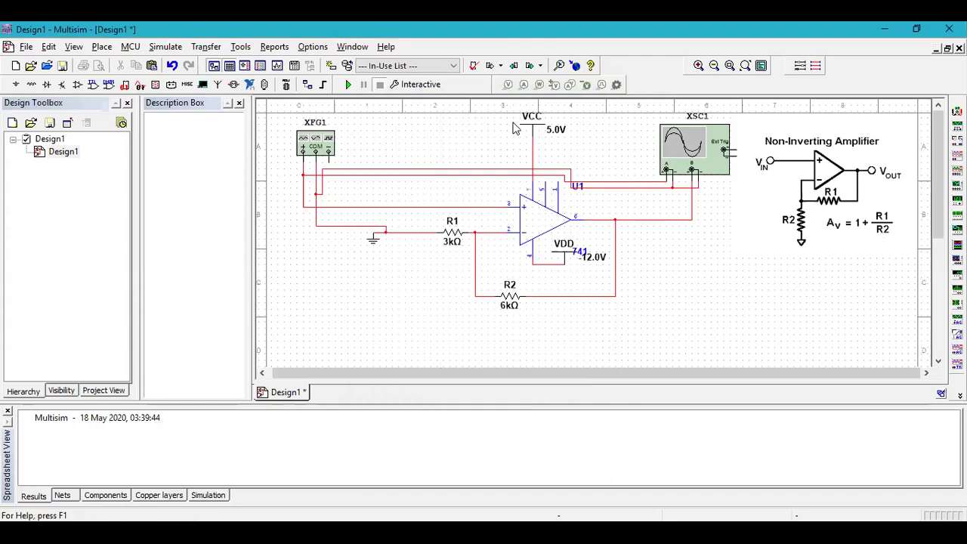
# - Replace the VCC supply's 5.0 V with 12.0 V
pyautogui.click(528, 135)
pyautogui.doubleClick(527, 135)
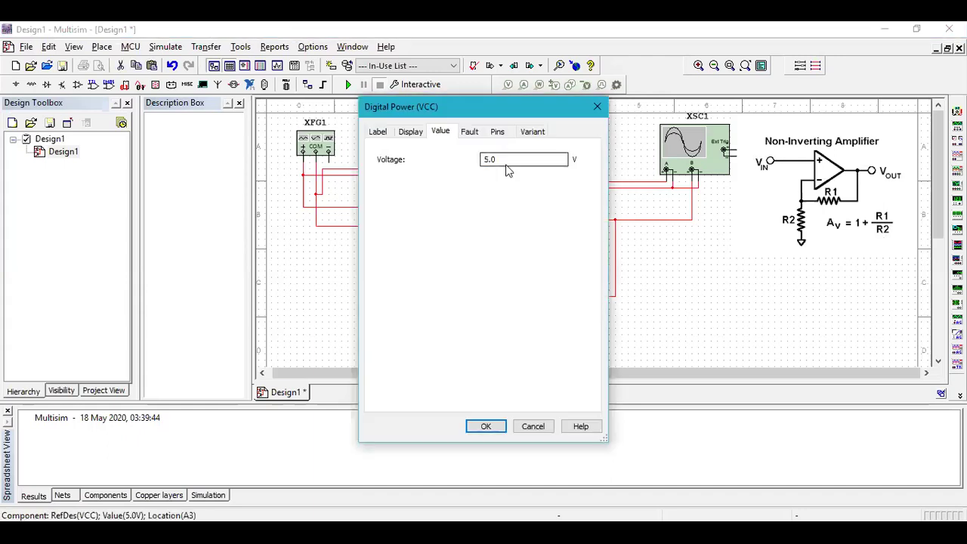
pyautogui.click(500, 159)
pyautogui.doubleClick(500, 157)
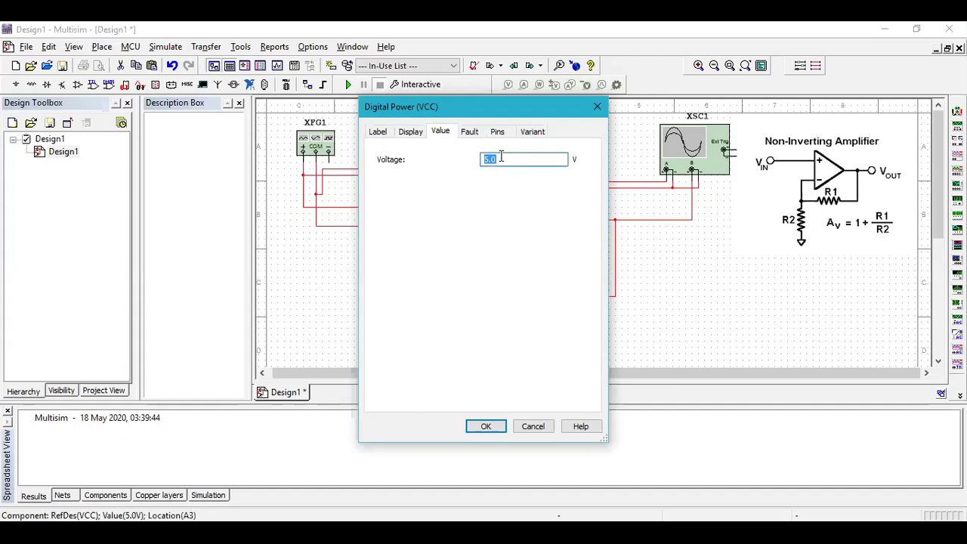
pyautogui.write('12.0')
pyautogui.click(488, 426)
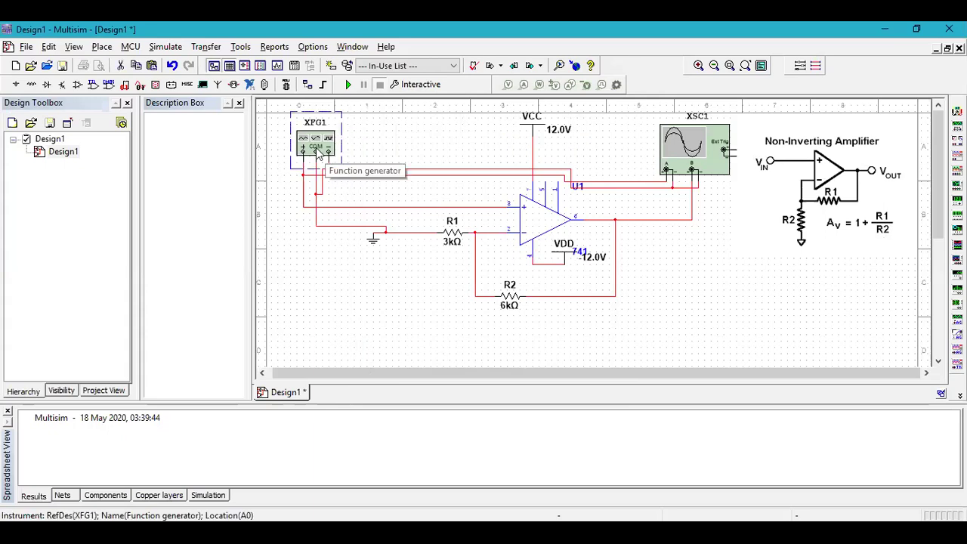
# - Set function generator XFG1 to 100 Hz and trim its amplitude from 10 Vp to 1 Vp
pyautogui.doubleClick(317, 152)
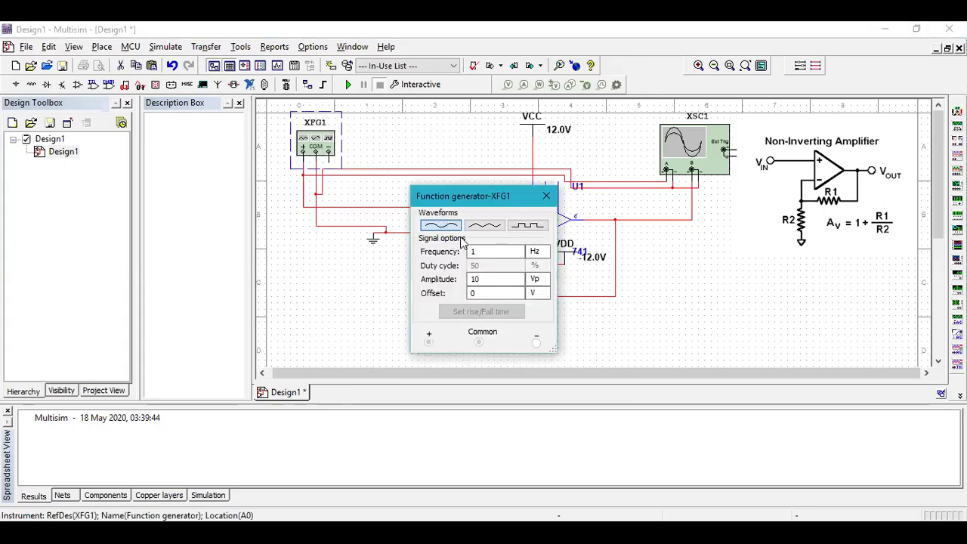
pyautogui.click(478, 253)
pyautogui.write('00')
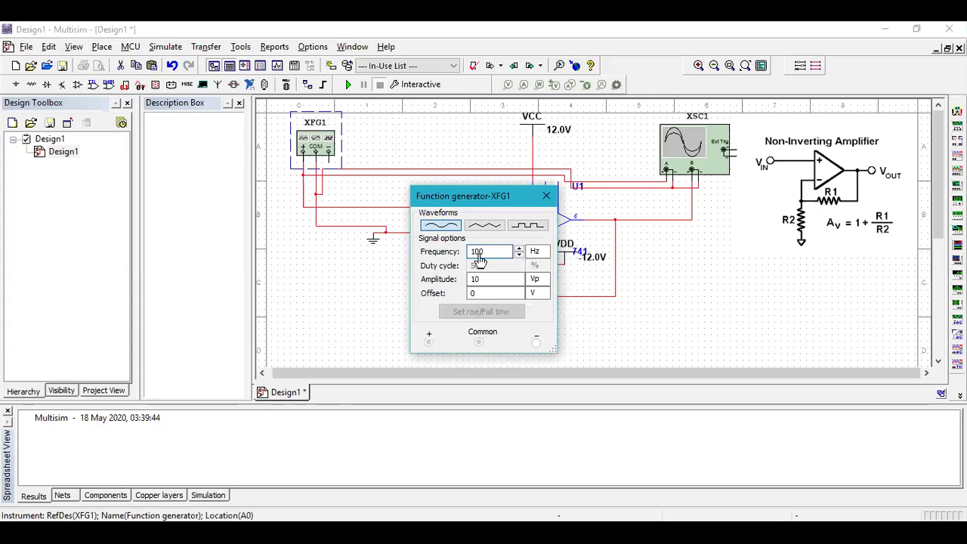
pyautogui.click(481, 282)
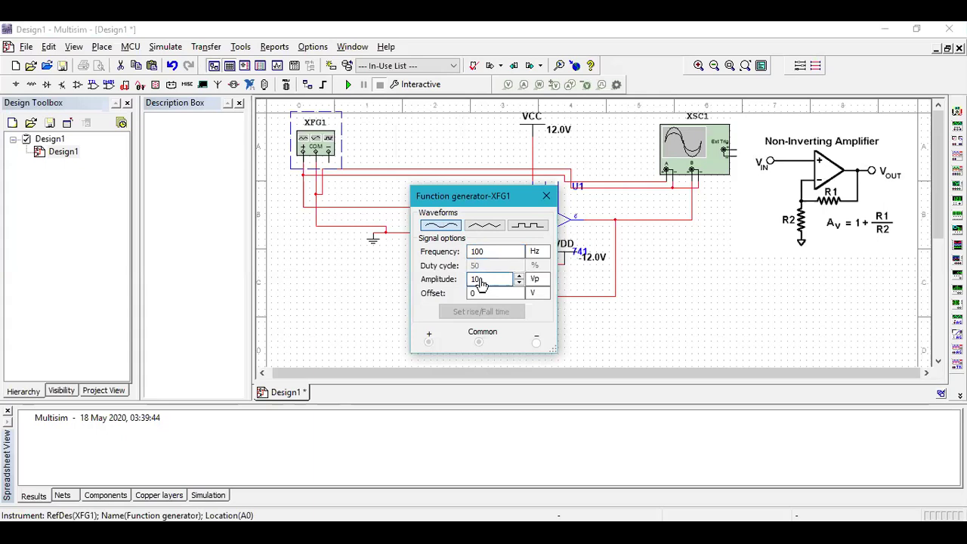
pyautogui.press('BackSpace')
pyautogui.click(547, 198)
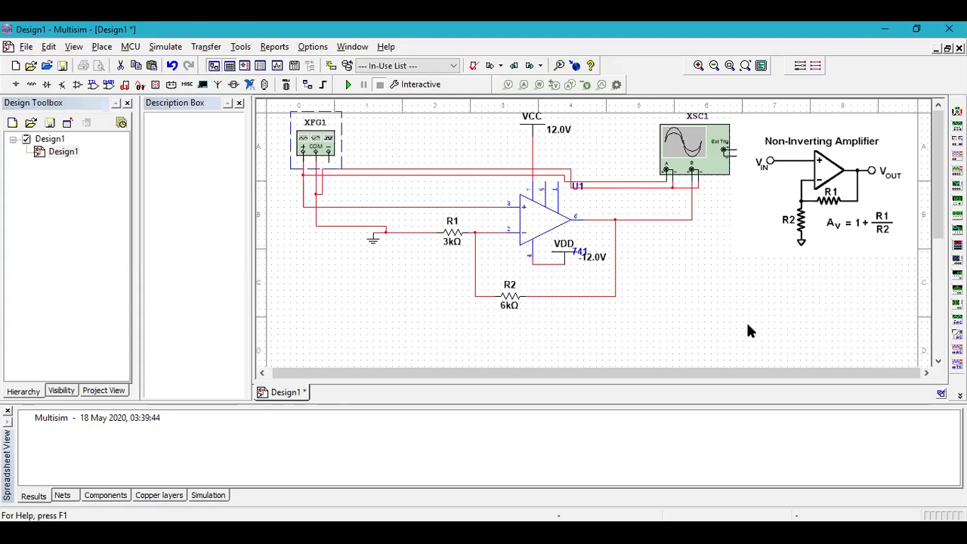
# - Open the XSC1 oscilloscope display beside the circuit and start the simulation
pyautogui.click(683, 156)
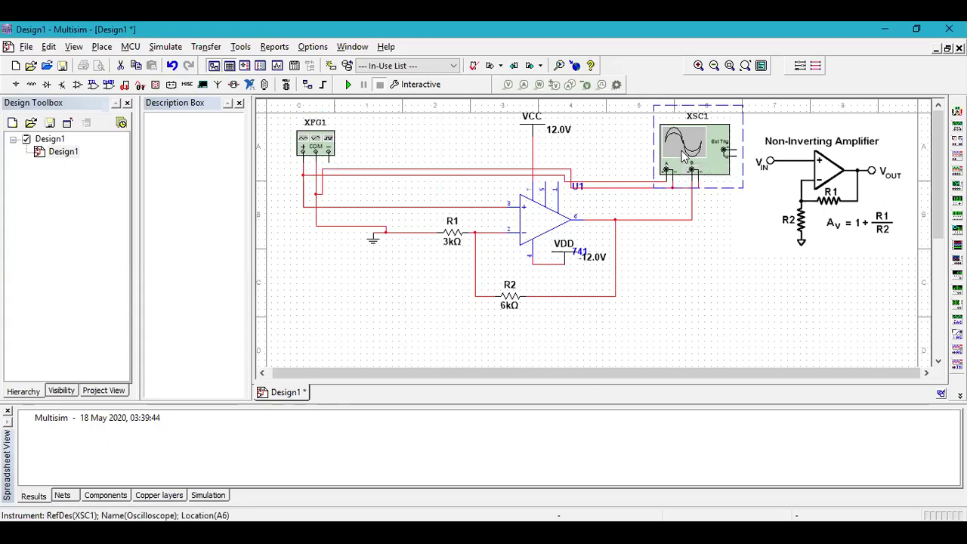
pyautogui.doubleClick(683, 156)
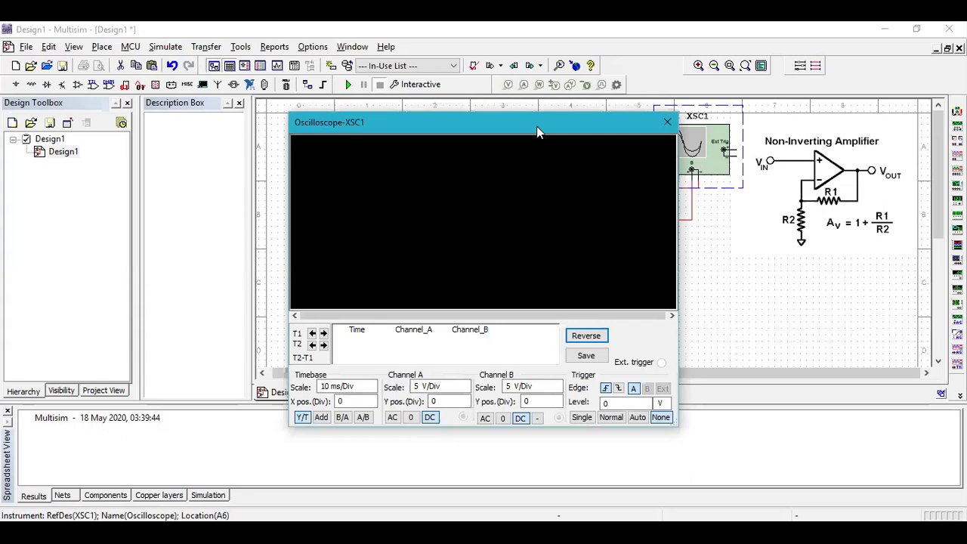
pyautogui.moveTo(536, 131); pyautogui.dragTo(804, 188)
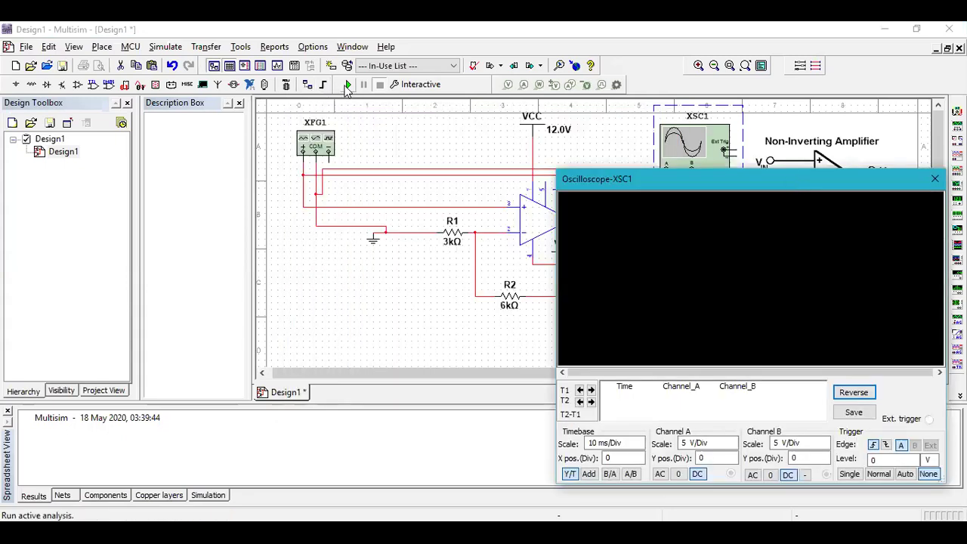
pyautogui.click(347, 84)
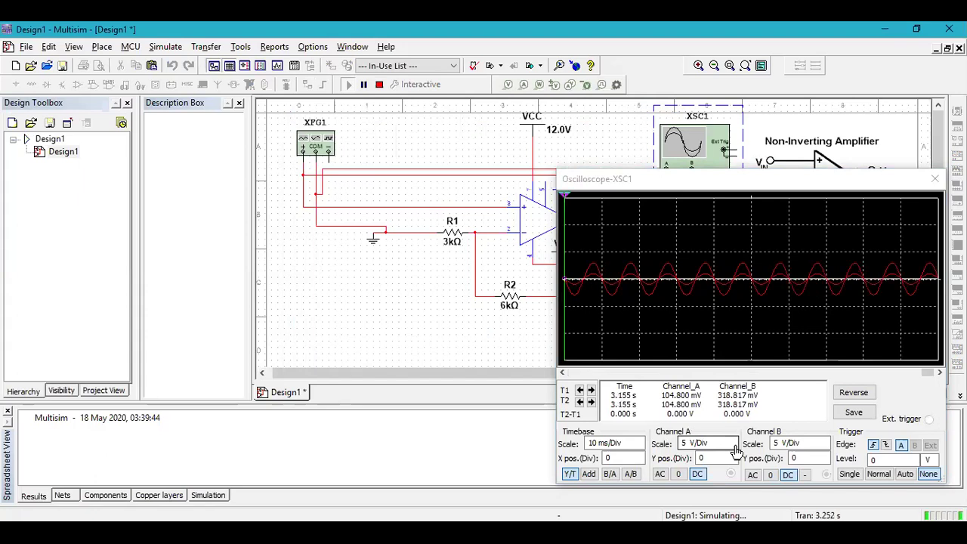
# - Set oscilloscope Channels A and B to 1 V/Div and move the scope window left
pyautogui.click(733, 447)
pyautogui.click(733, 447)
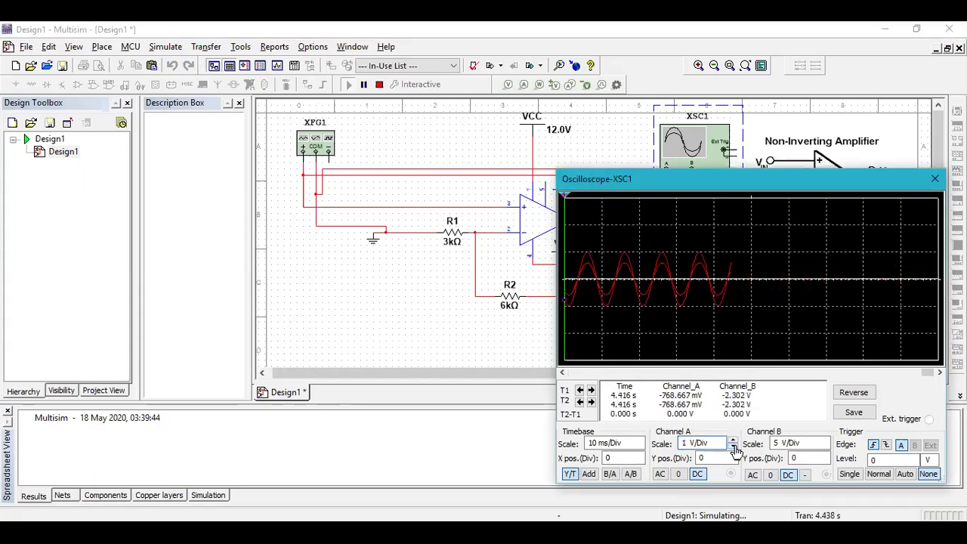
pyautogui.click(826, 448)
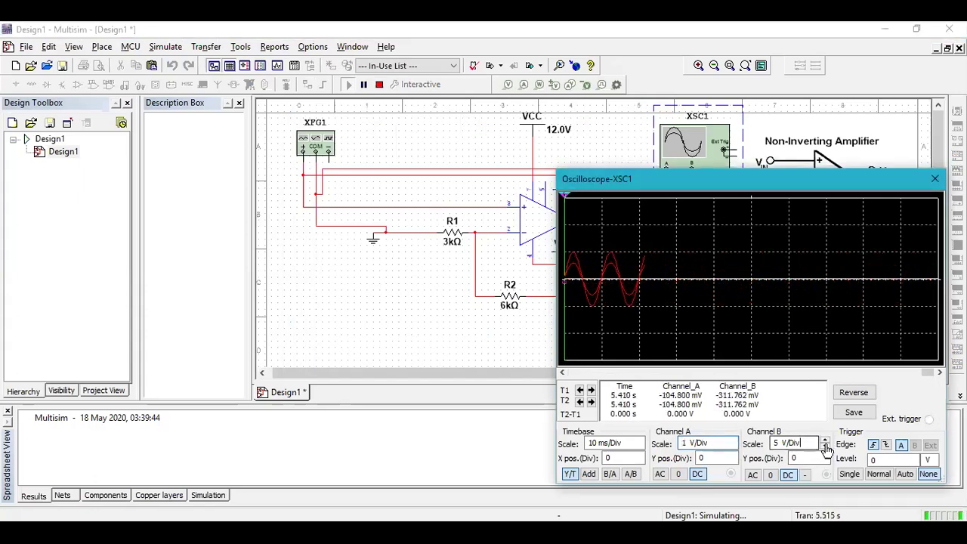
pyautogui.click(826, 447)
pyautogui.click(826, 448)
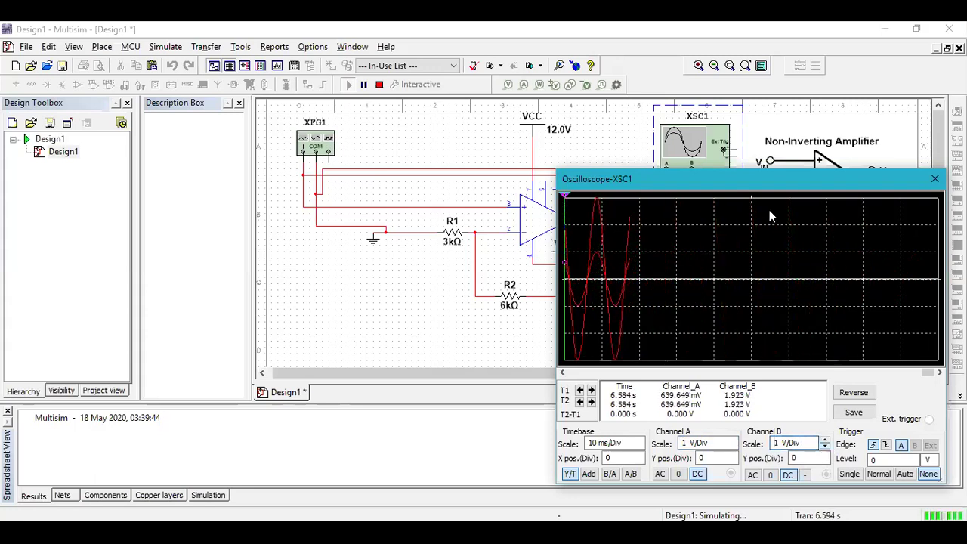
pyautogui.moveTo(762, 183)
pyautogui.mouseDown()
pyautogui.moveTo(352, 146)
pyautogui.moveTo(248, 153)
pyautogui.moveTo(258, 149)
pyautogui.mouseUp()
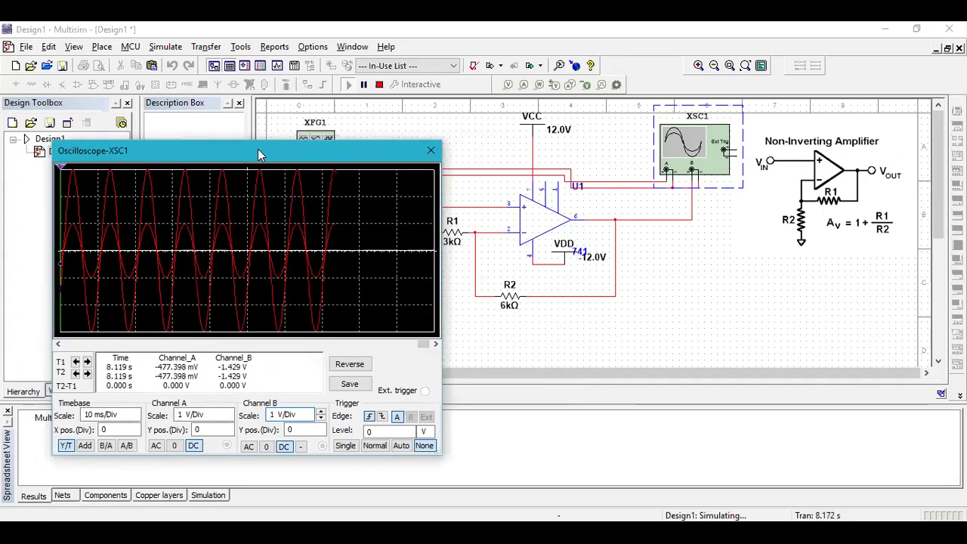
# - Stop the simulation, freezing the traces at about 878.687 mV in and 2.639 V out
pyautogui.click(379, 84)
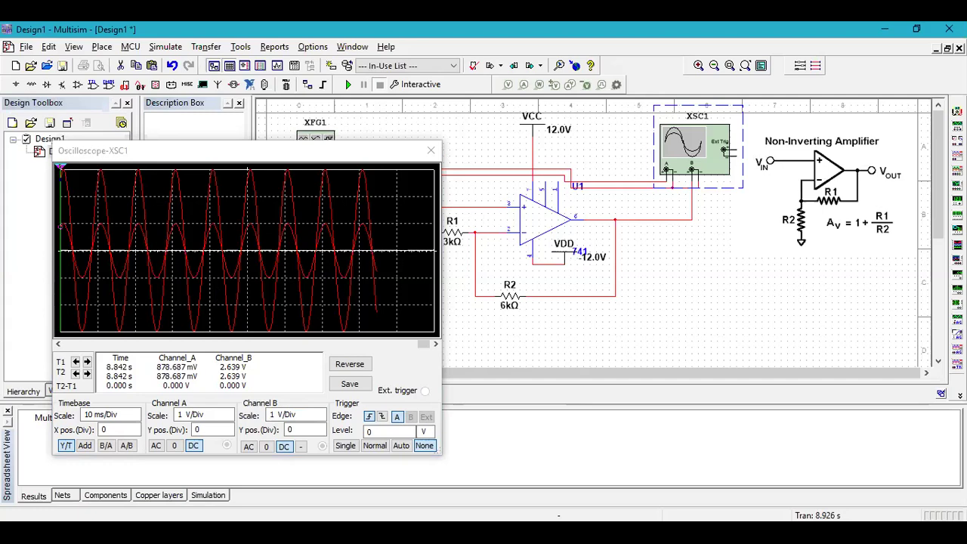
# - Recolour the op-amp output wire to oscilloscope channel B from red to green
pyautogui.click(677, 219)
pyautogui.rightClick(677, 219)
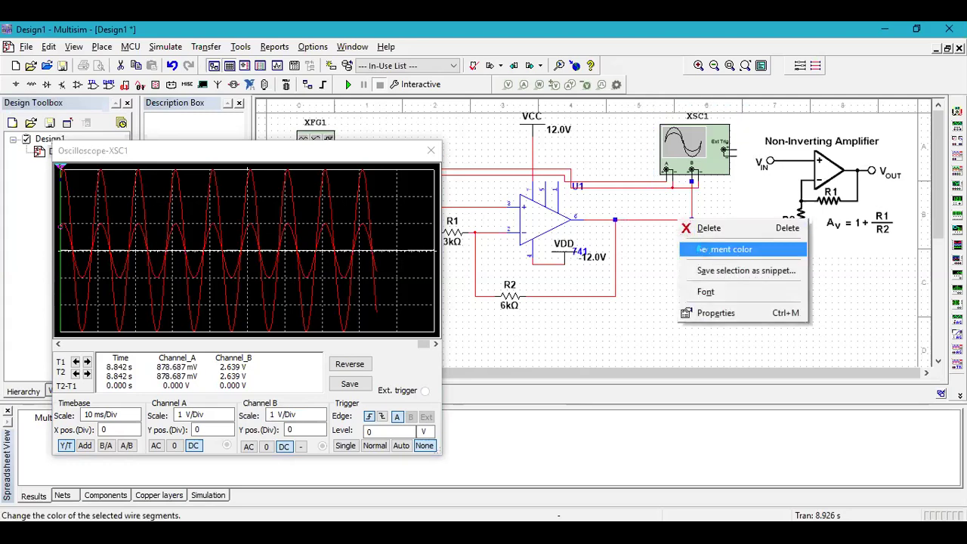
pyautogui.click(722, 249)
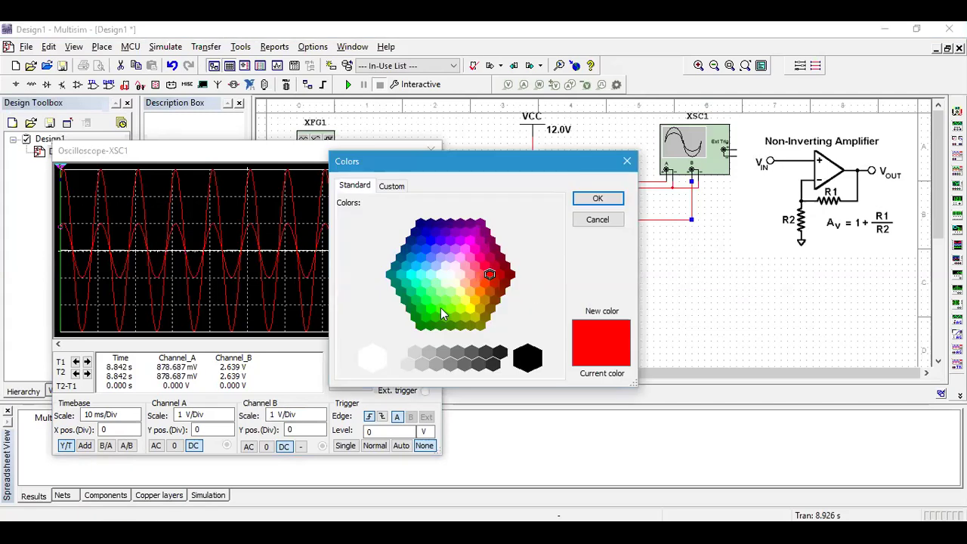
pyautogui.click(441, 307)
pyautogui.click(597, 200)
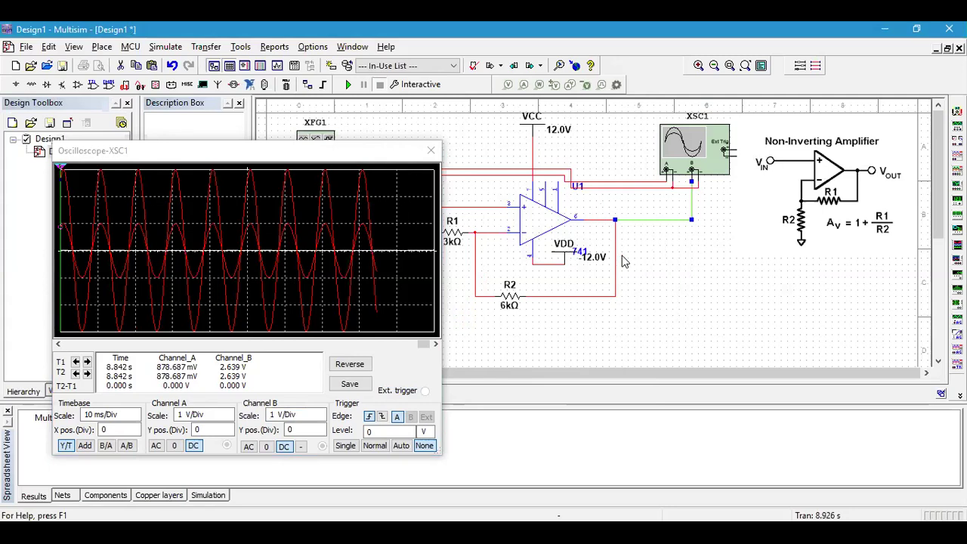
# - Rerun and stop the simulation, showing 995.830 mV in and a green 2.991 V output
pyautogui.click(348, 85)
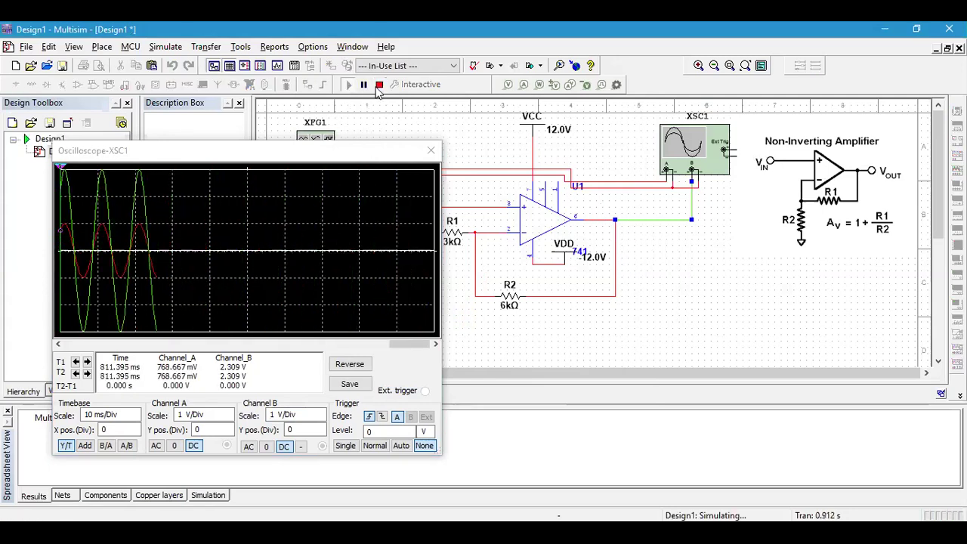
pyautogui.click(381, 85)
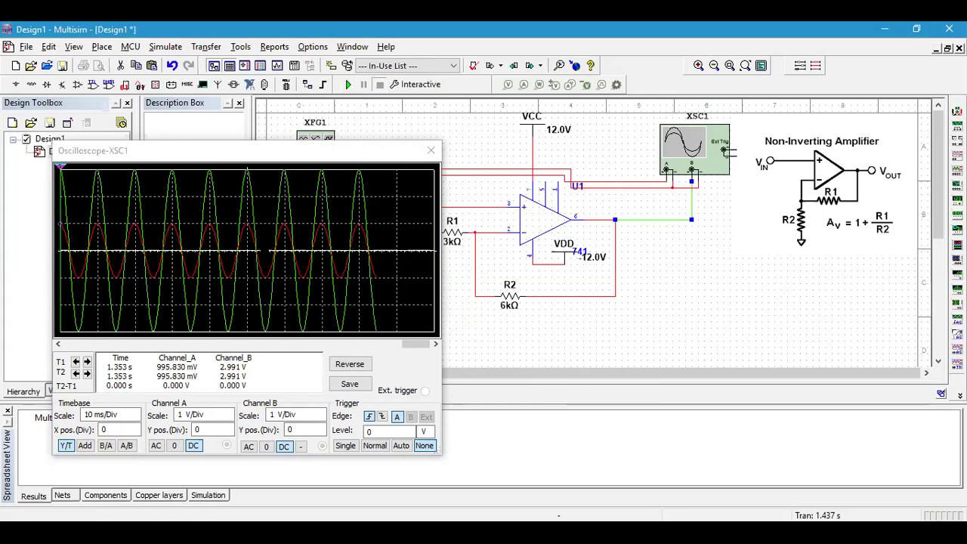